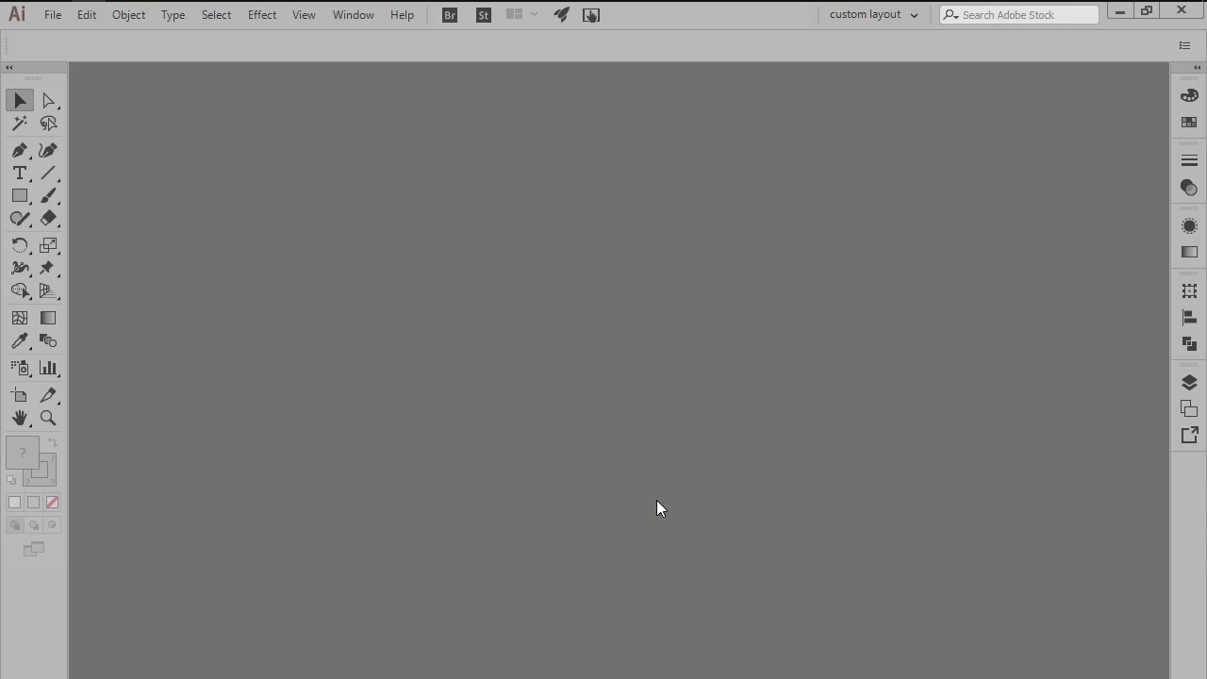
- Create a Web-profile document with 2 artboards, 48 px spacing, width 96 and height 56
{"action": "left_click", "coordinate": [50, 21]}
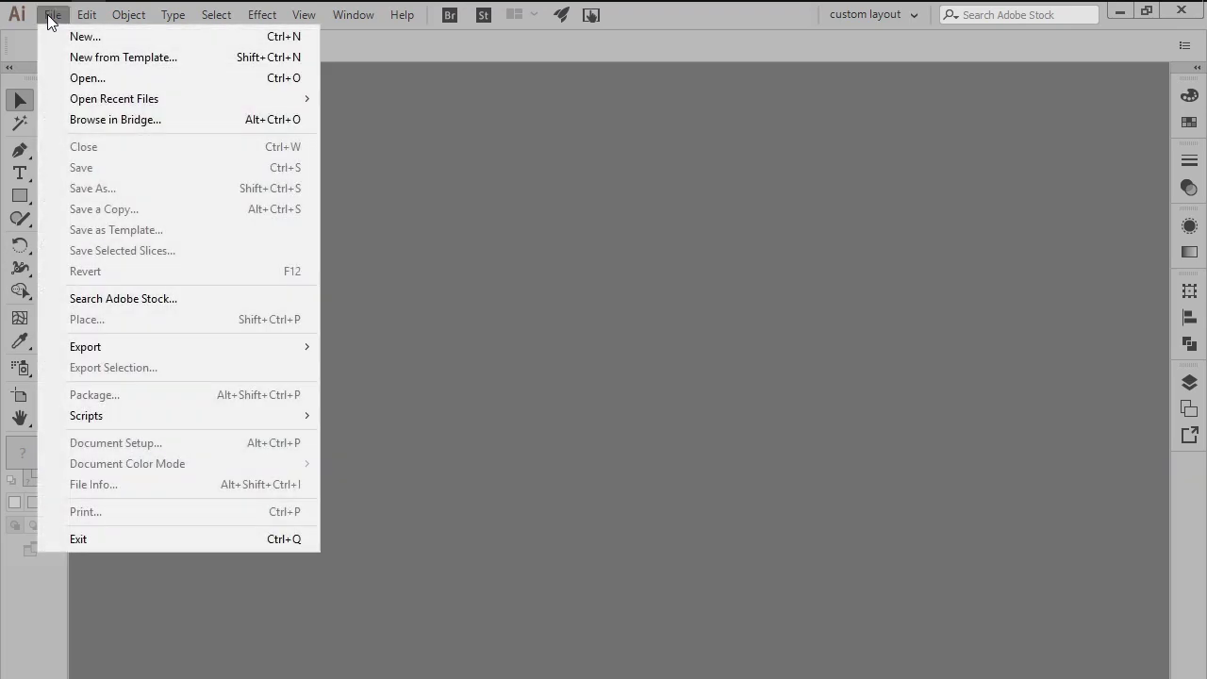
{"action": "left_click", "coordinate": [293, 40]}
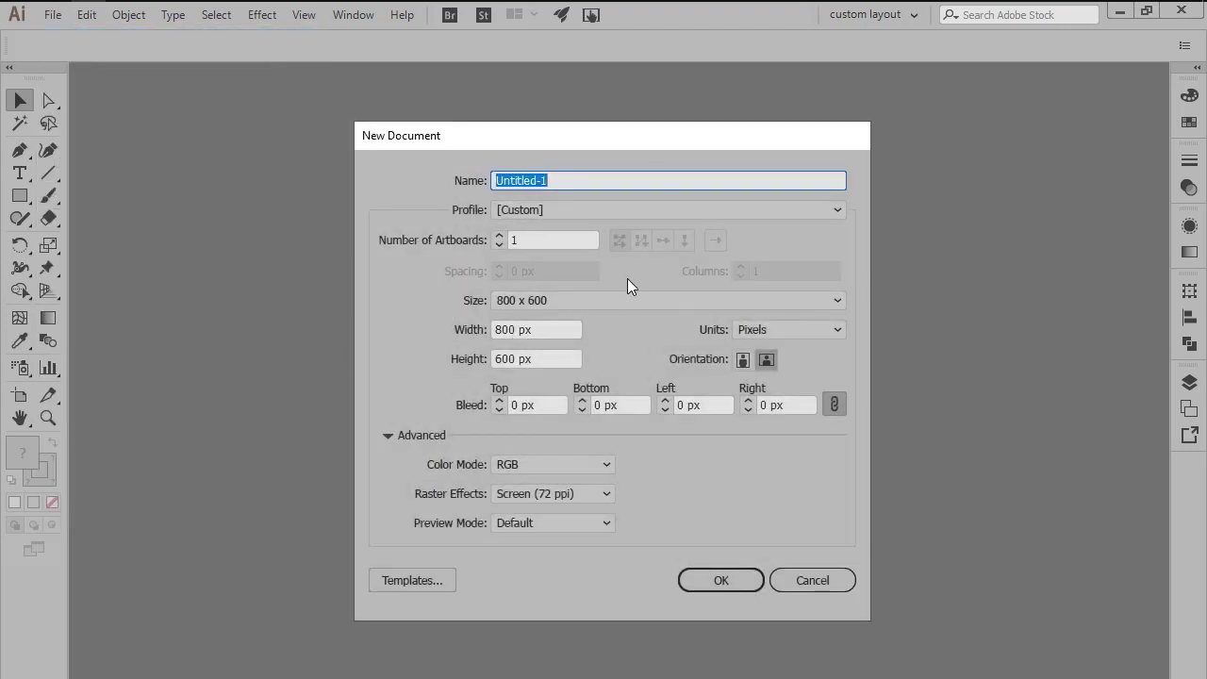
{"action": "left_click", "coordinate": [499, 211]}
{"action": "left_click", "coordinate": [510, 272]}
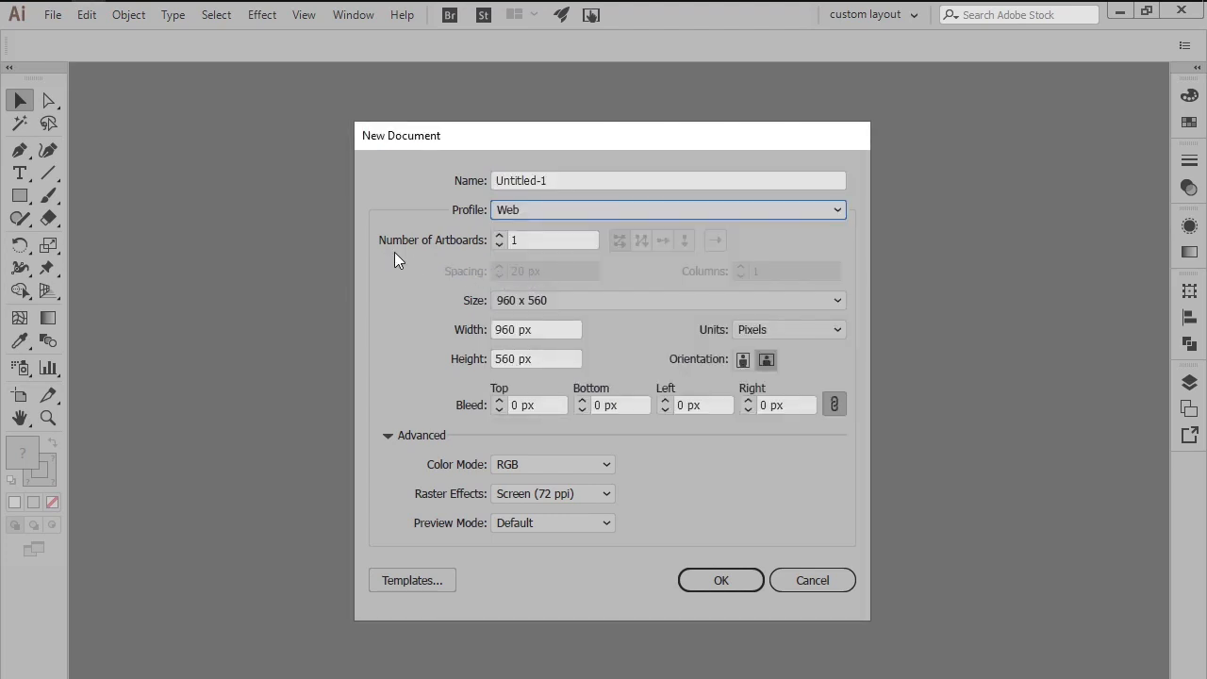
{"action": "left_click", "coordinate": [499, 237]}
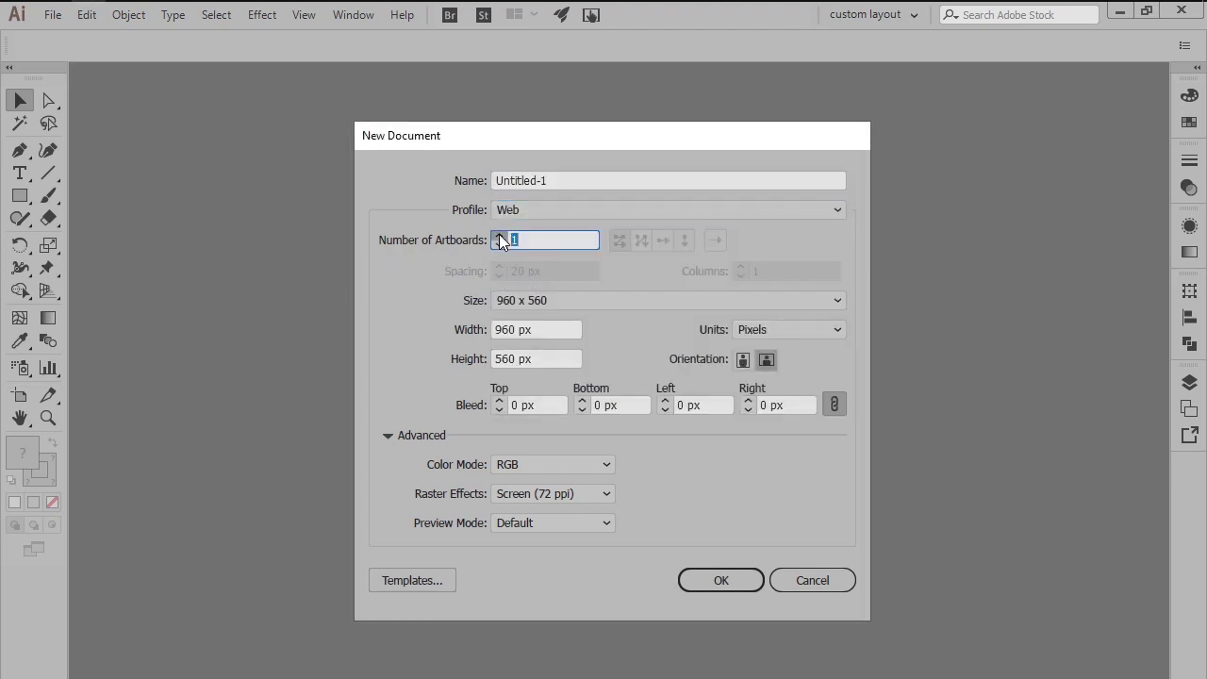
{"action": "left_click", "coordinate": [557, 276]}
{"action": "type", "text": "48"}
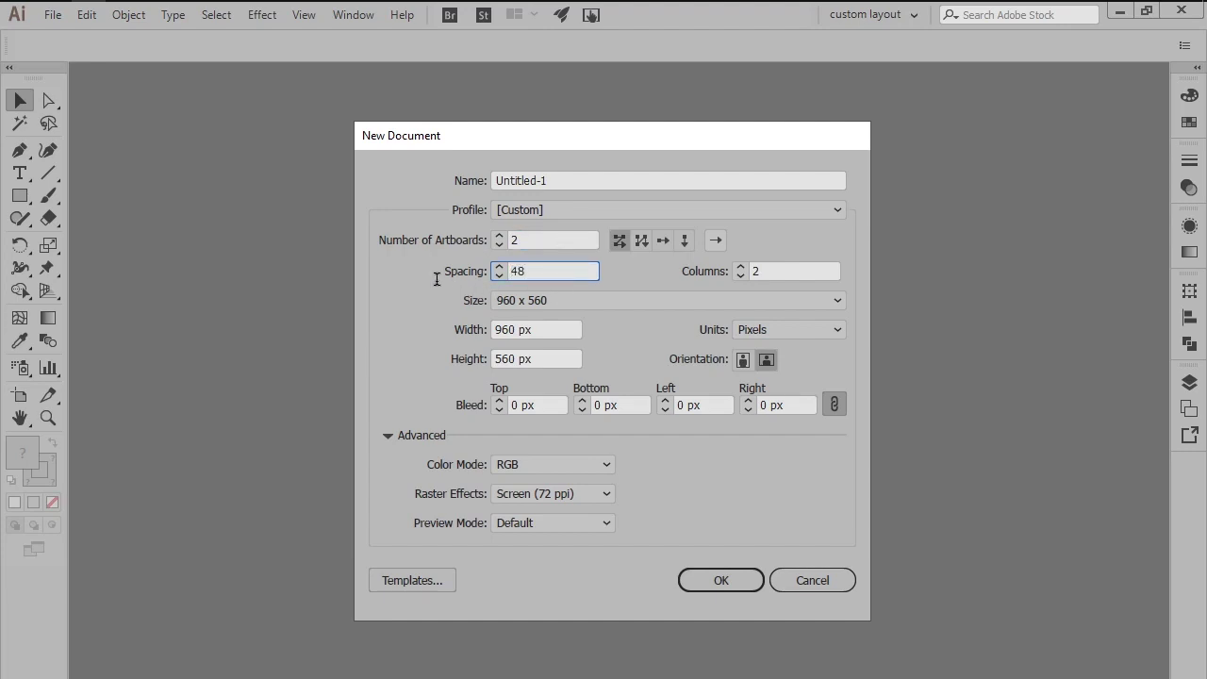
{"action": "left_click", "coordinate": [539, 328]}
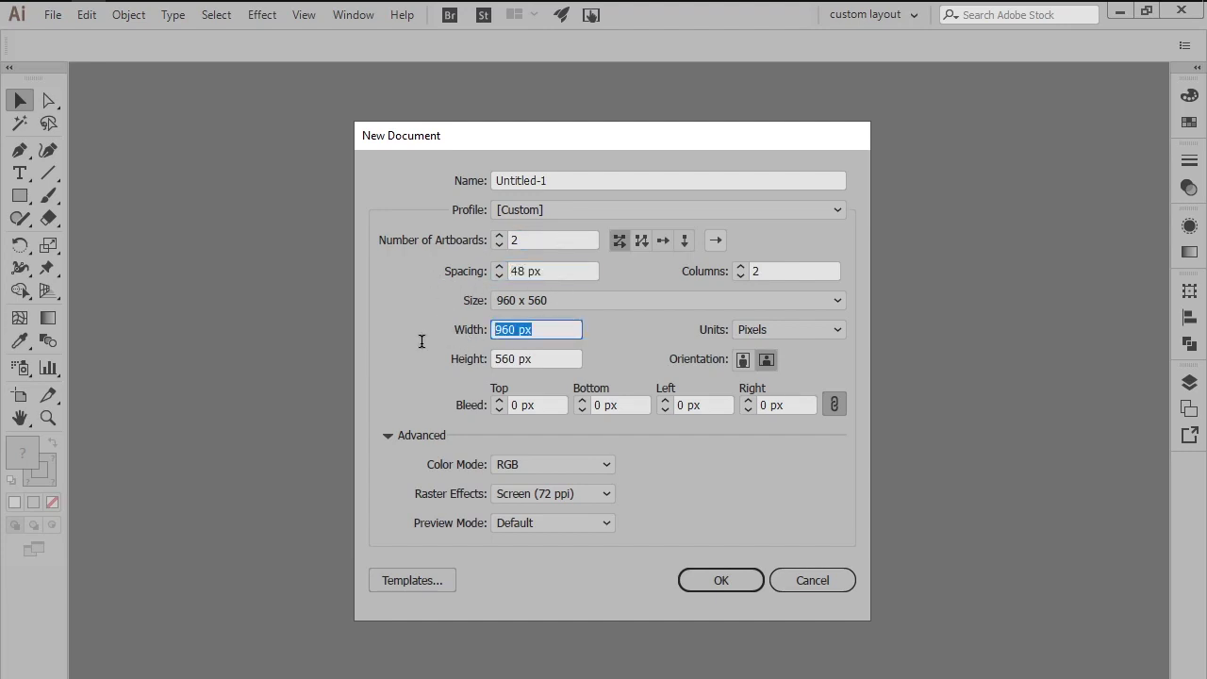
{"action": "type", "text": "96"}
{"action": "key", "text": "Tab"}
{"action": "type", "text": "56"}
{"action": "key", "text": "Return"}
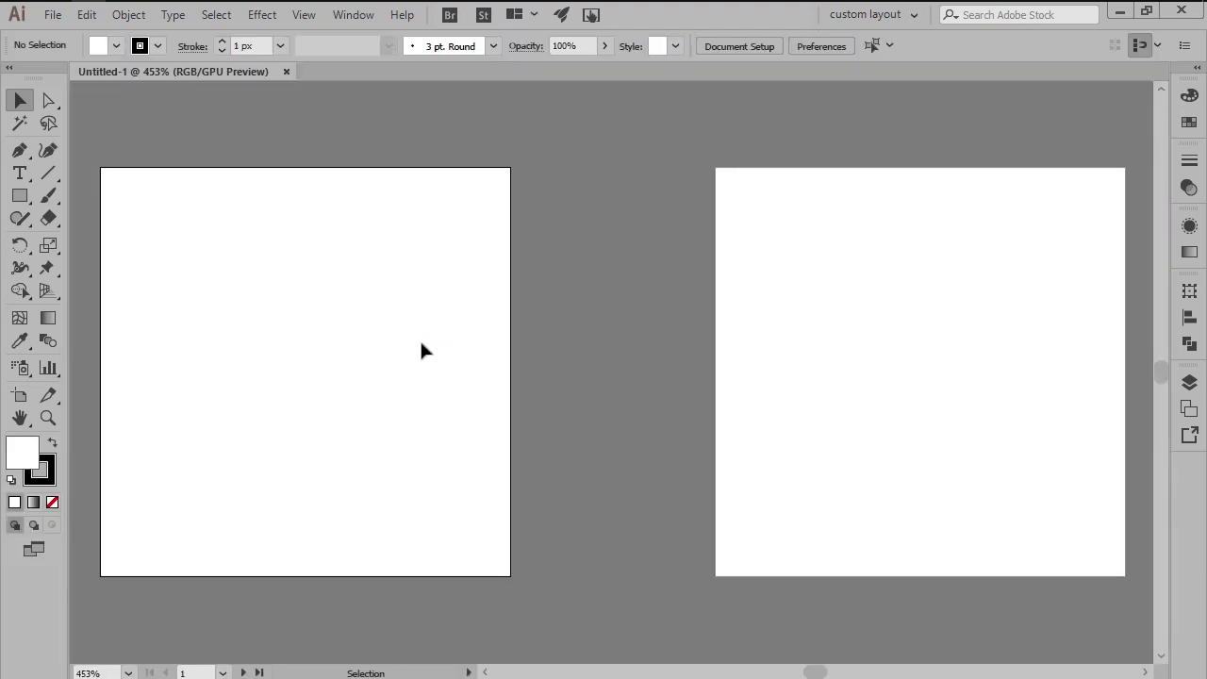
- Set a black fill with no stroke, add a layer, and rename Layer 1 'reference grids' in Green
{"action": "key", "text": "shift+x"}
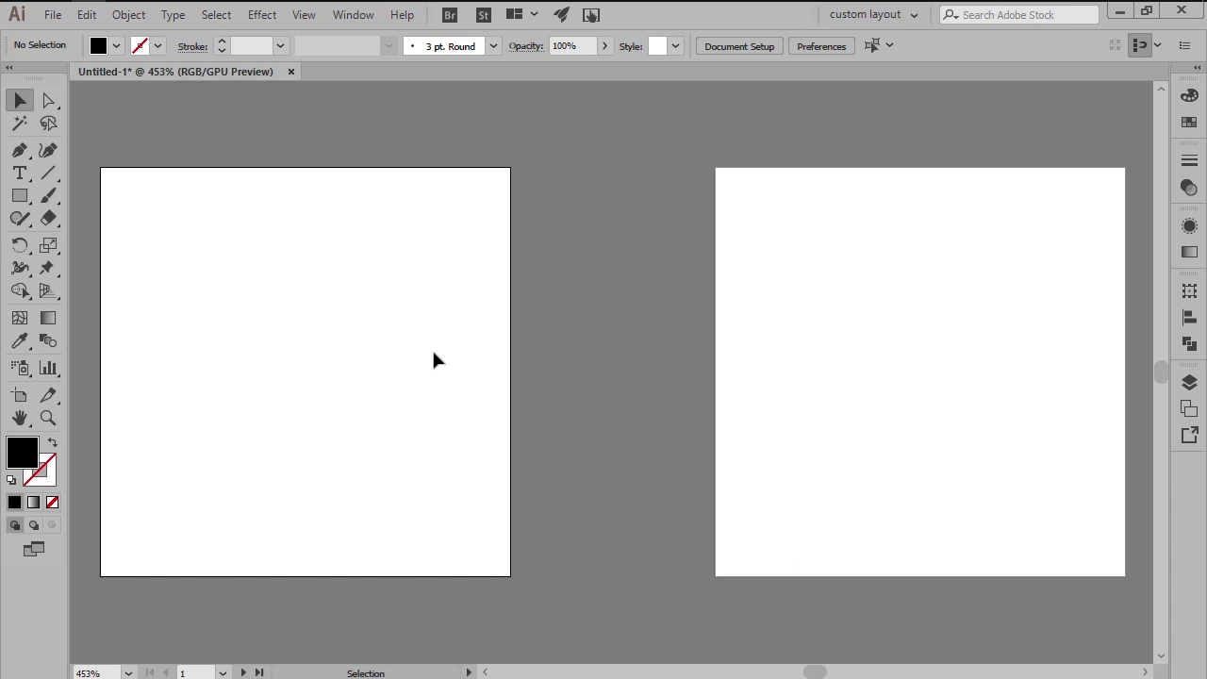
{"action": "left_click", "coordinate": [1190, 384]}
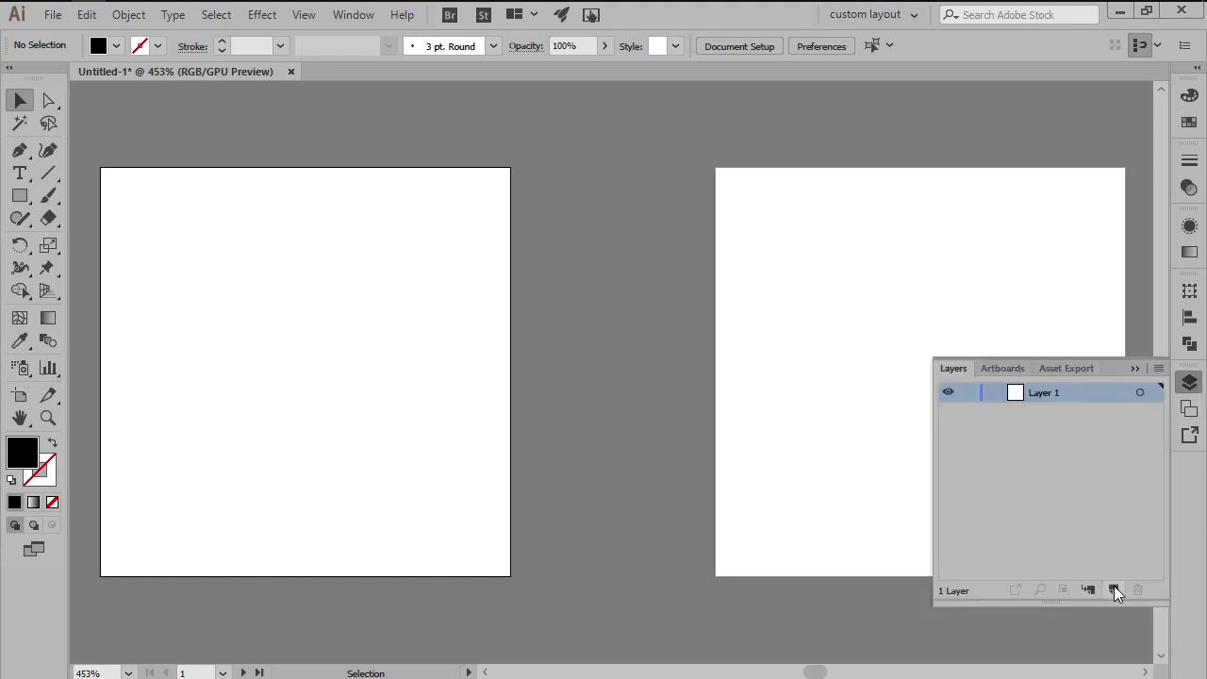
{"action": "left_click", "coordinate": [1114, 589]}
{"action": "double_click", "coordinate": [1097, 413]}
{"action": "type", "text": "reference grids"}
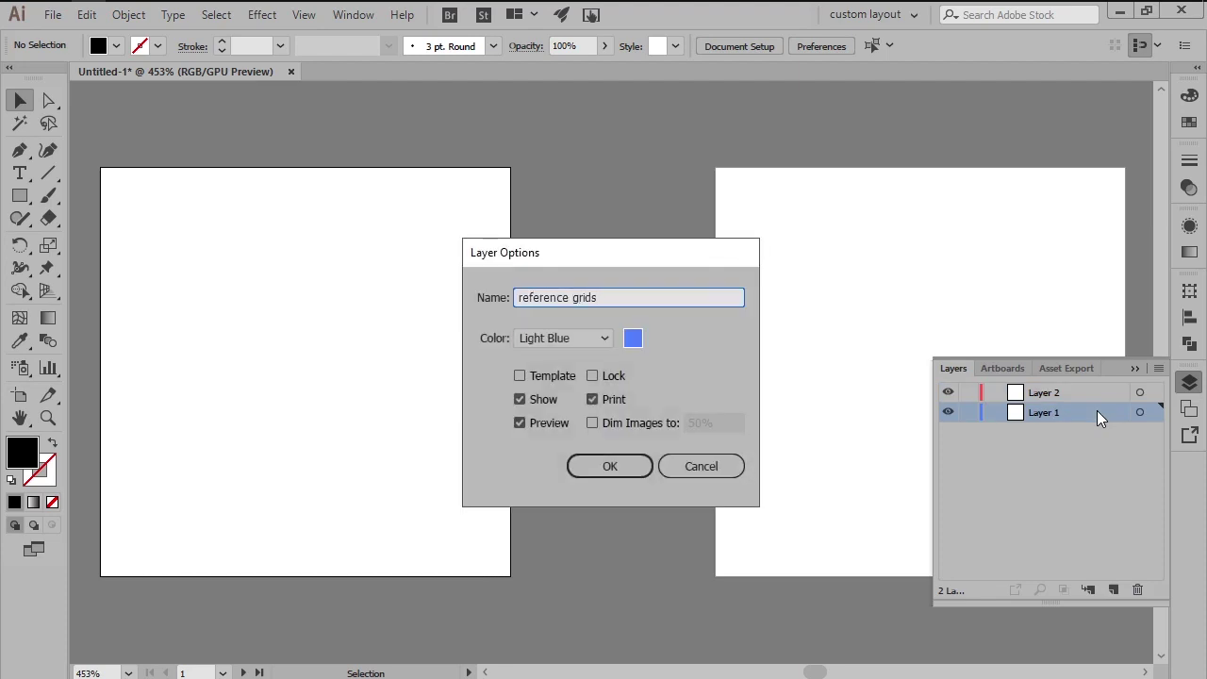
{"action": "left_click", "coordinate": [589, 338]}
{"action": "left_click", "coordinate": [584, 396]}
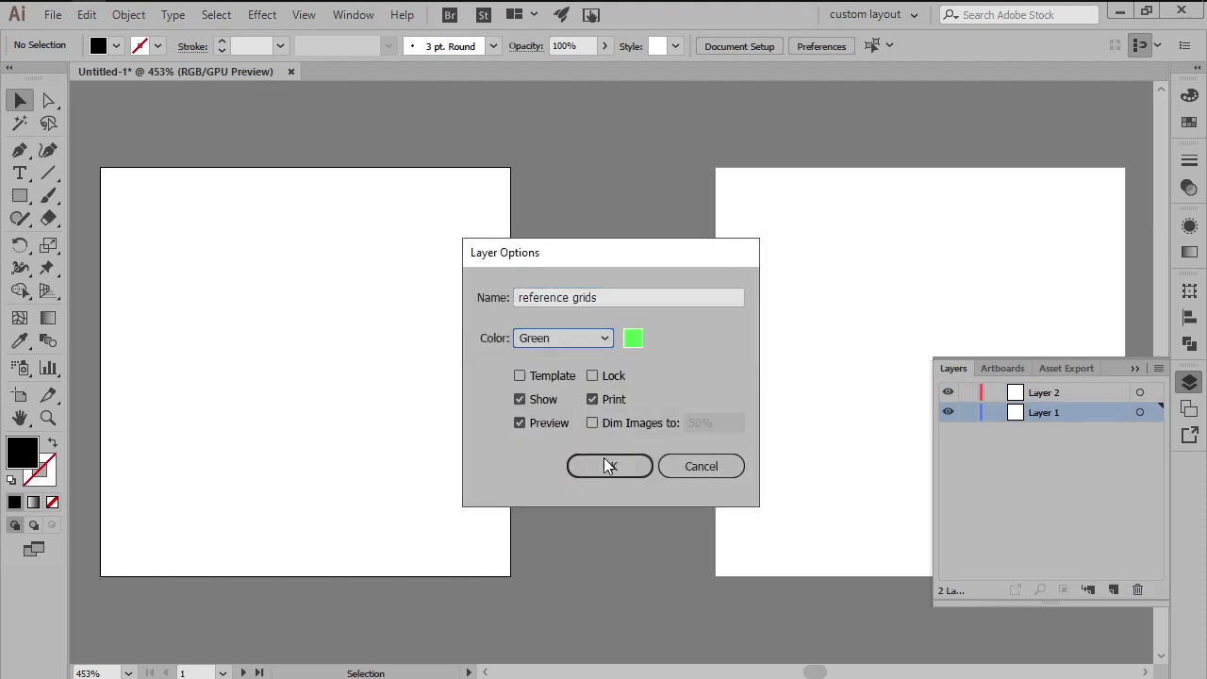
{"action": "left_click", "coordinate": [604, 462]}
- Rename Layer 2 'icons' with Green layer colour, then make reference grids the active layer
{"action": "double_click", "coordinate": [1077, 392]}
{"action": "type", "text": "icons"}
{"action": "left_click", "coordinate": [585, 339]}
{"action": "left_click", "coordinate": [567, 380]}
{"action": "left_click", "coordinate": [606, 461]}
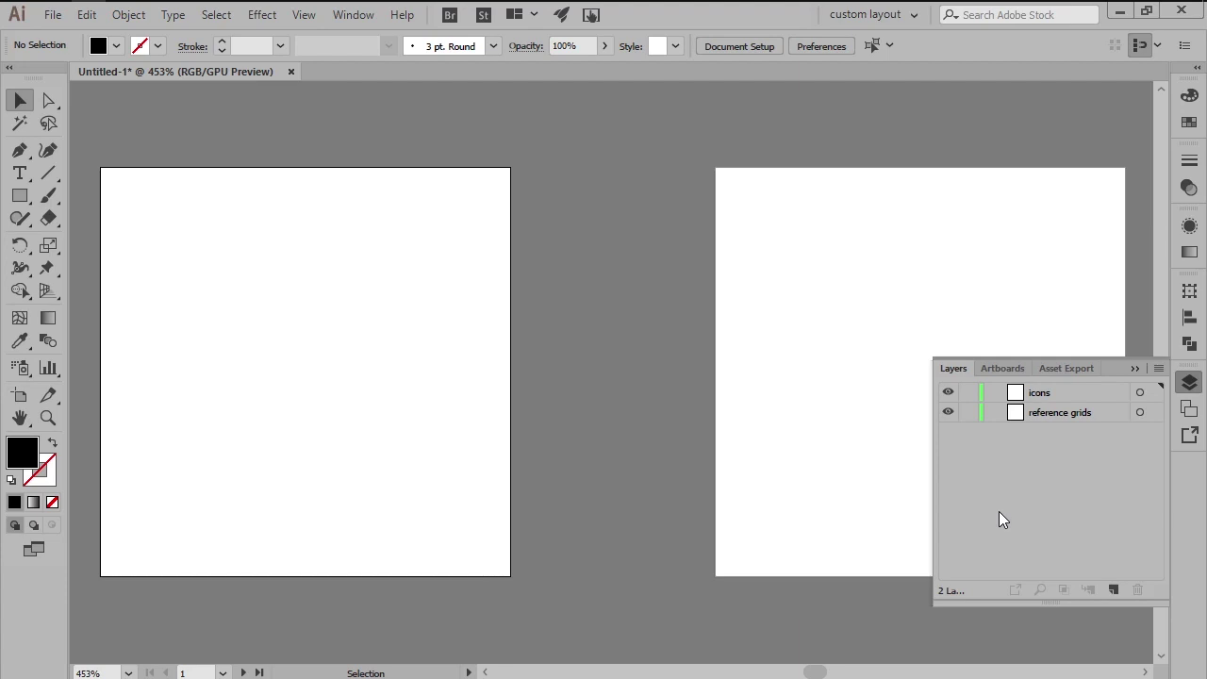
{"action": "left_click", "coordinate": [1104, 412]}
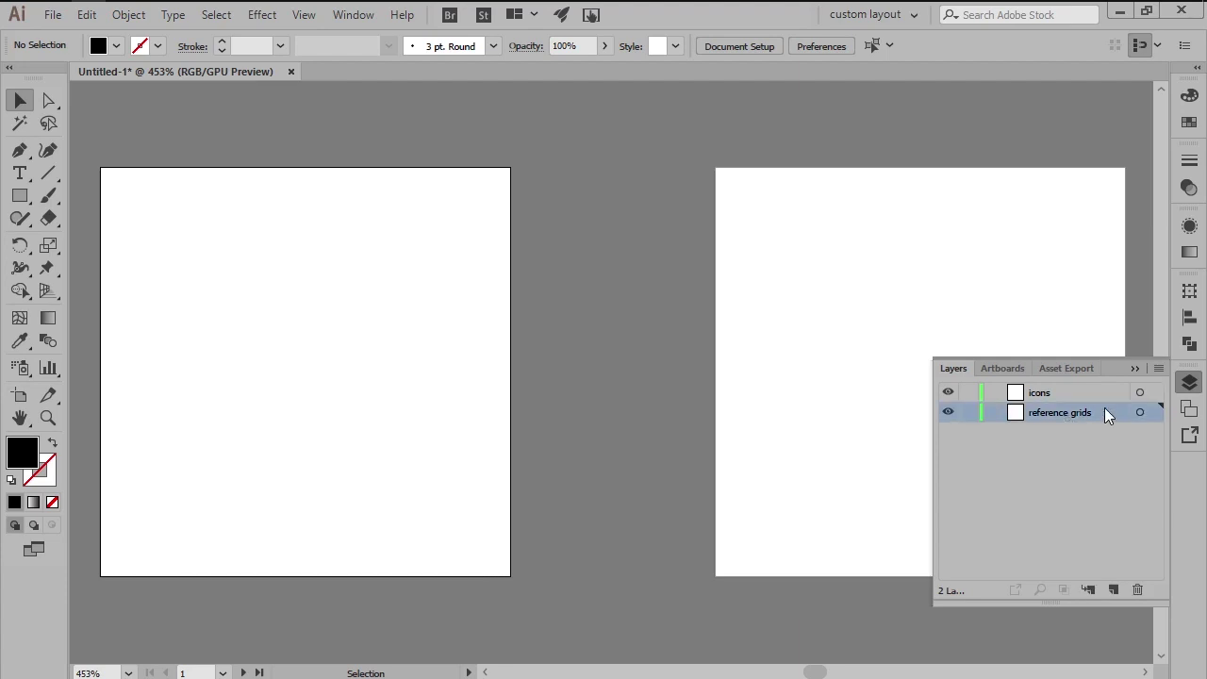
- Draw a 96 × 96 px orange-red square centred on the first artboard
{"action": "left_click", "coordinate": [1189, 382]}
{"action": "key", "text": "m"}
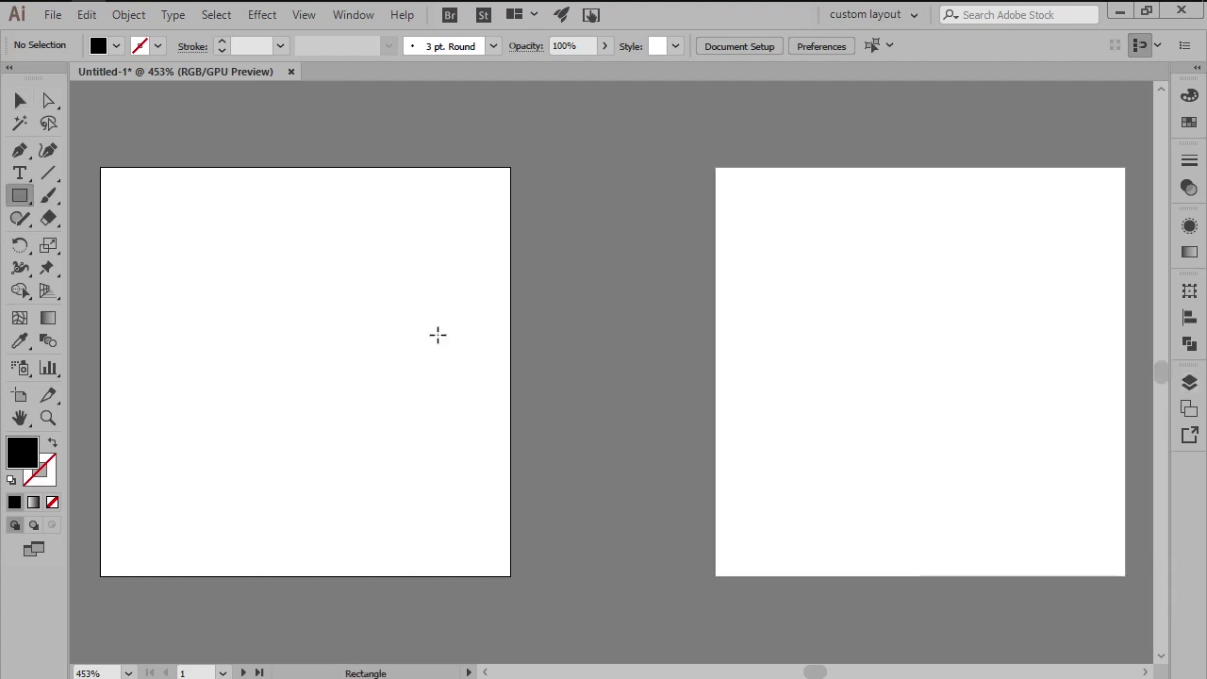
{"action": "left_click", "coordinate": [437, 334]}
{"action": "type", "text": "96"}
{"action": "key", "text": "Tab"}
{"action": "type", "text": "96"}
{"action": "key", "text": "Return"}
{"action": "key", "text": "v"}
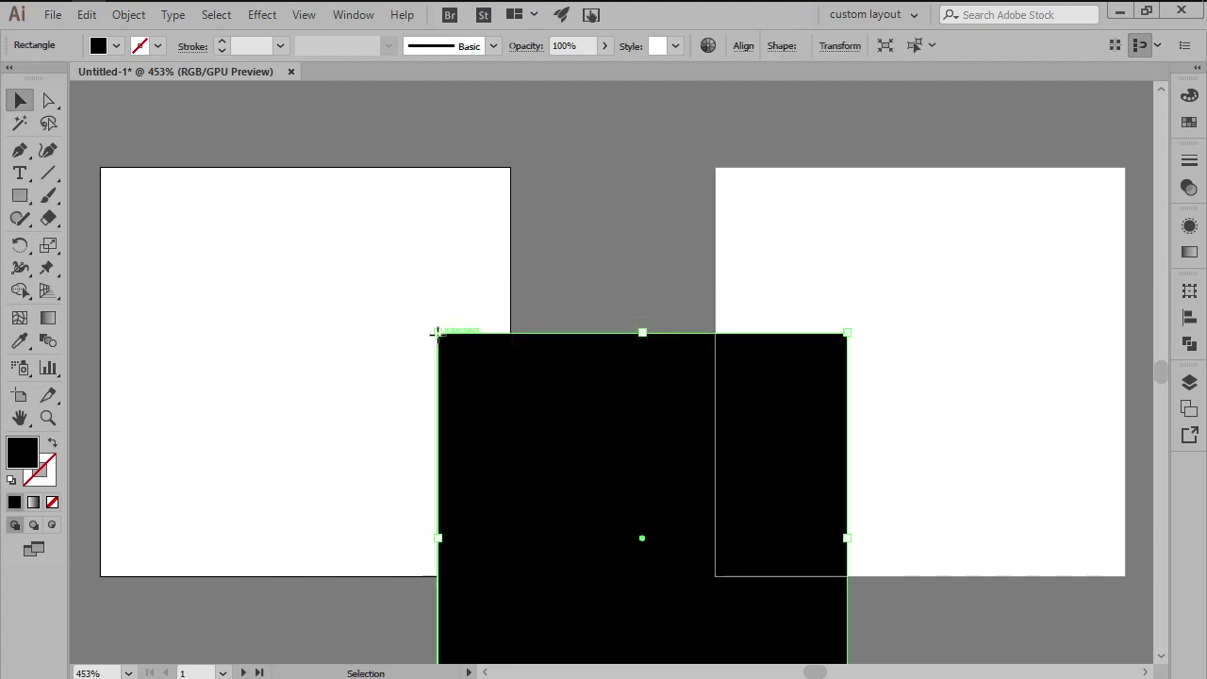
{"action": "left_click", "coordinate": [1190, 123]}
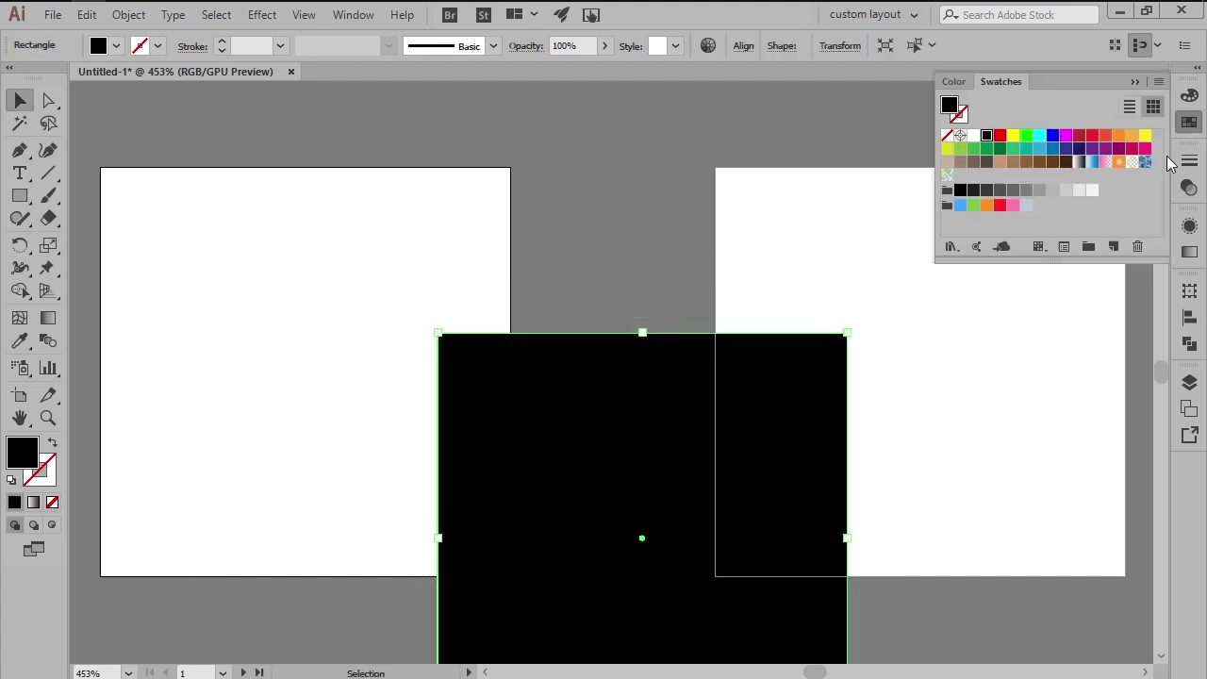
{"action": "left_click", "coordinate": [1106, 136]}
{"action": "left_click", "coordinate": [1188, 317]}
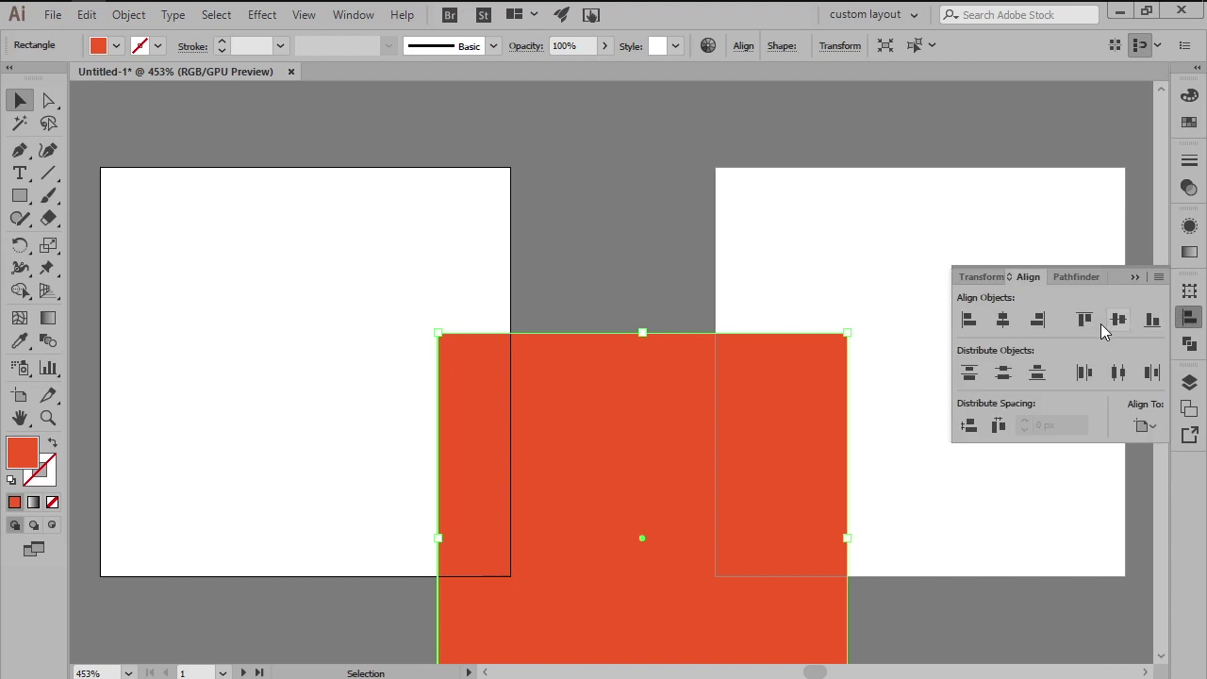
{"action": "left_click", "coordinate": [1011, 322]}
{"action": "left_click", "coordinate": [1122, 321]}
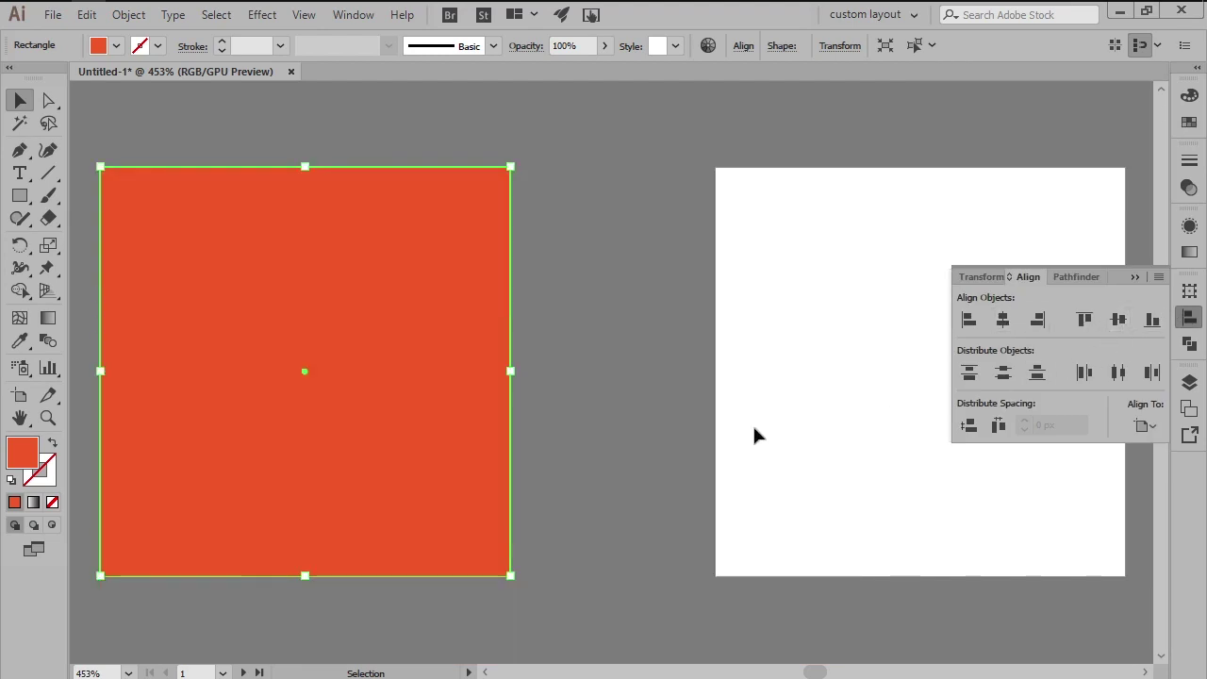
{"action": "left_click", "coordinate": [525, 474]}
- Add an 88 × 88 px white square centred on top of the orange square
{"action": "key", "text": "m"}
{"action": "left_click", "coordinate": [525, 469]}
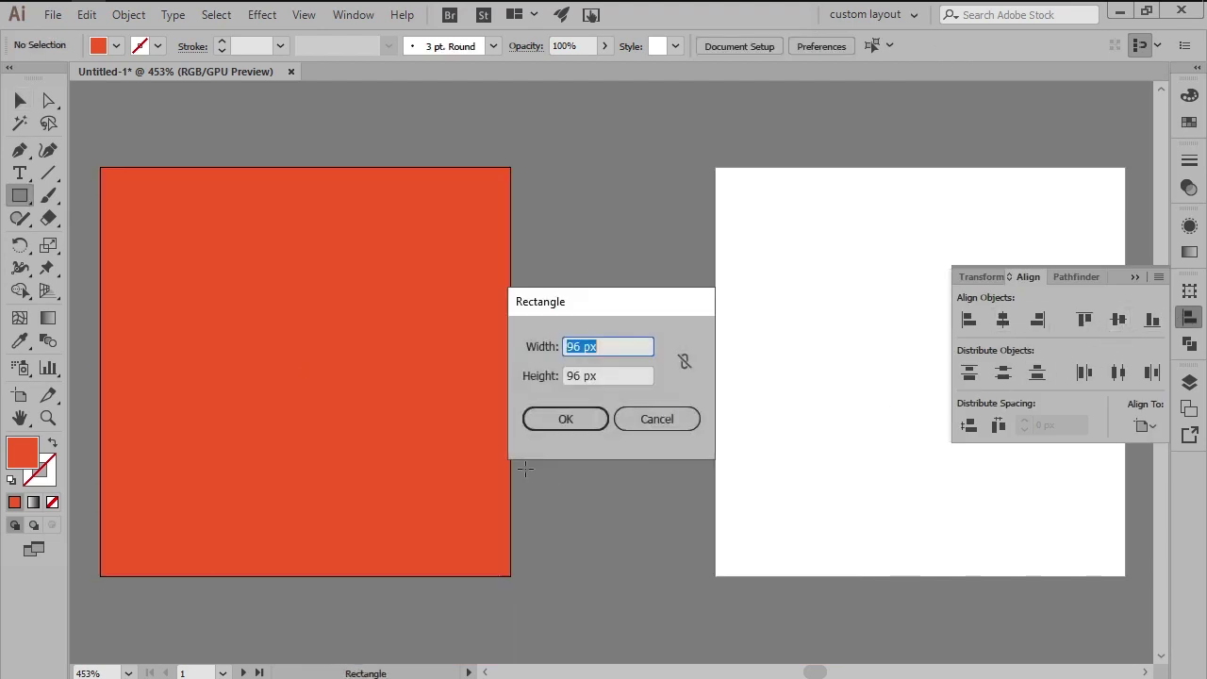
{"action": "type", "text": "88"}
{"action": "key", "text": "Tab"}
{"action": "type", "text": "88"}
{"action": "key", "text": "Return"}
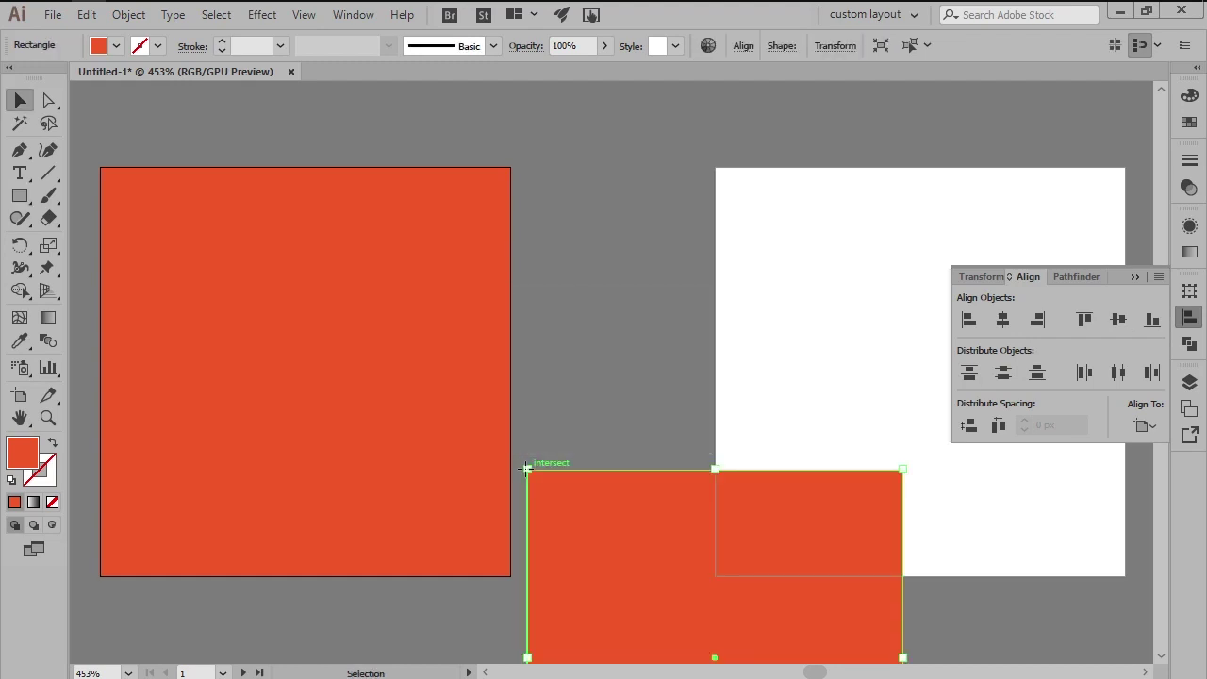
{"action": "left_click", "coordinate": [1189, 121]}
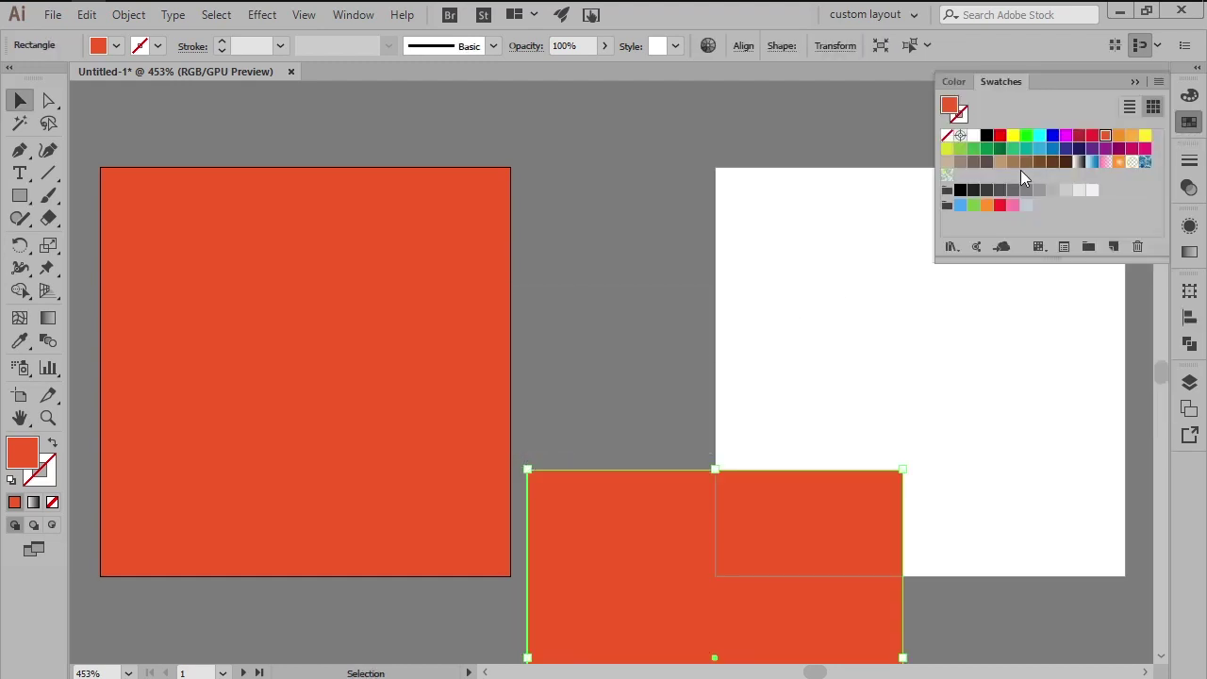
{"action": "left_click", "coordinate": [975, 136]}
{"action": "left_click", "coordinate": [1190, 316]}
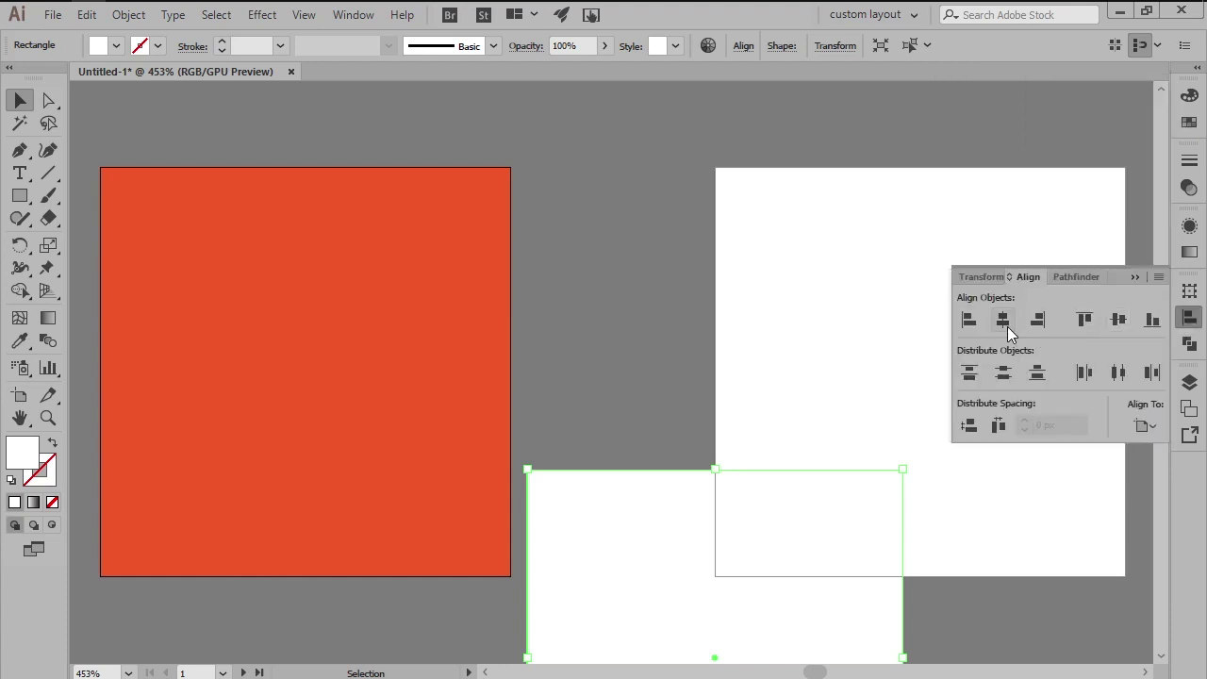
{"action": "left_click", "coordinate": [1002, 319]}
{"action": "left_click", "coordinate": [1117, 319]}
{"action": "left_click", "coordinate": [1189, 317]}
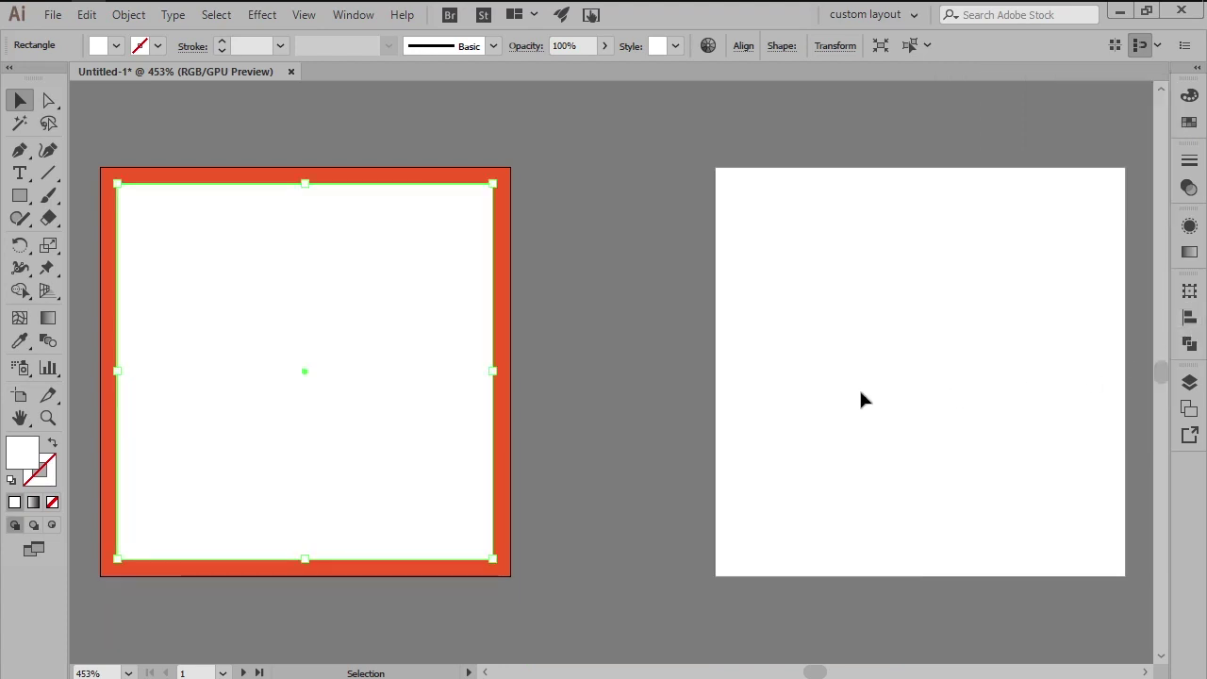
{"action": "left_click", "coordinate": [598, 347]}
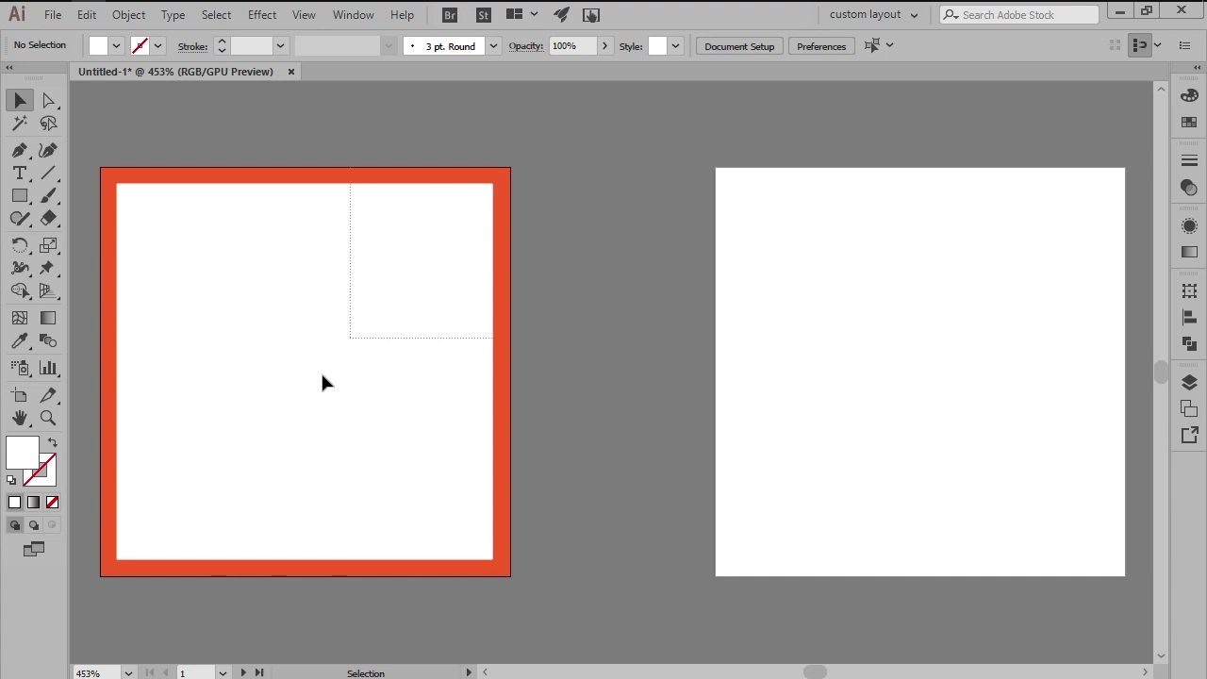
{"action": "key", "text": "ctrl+a"}
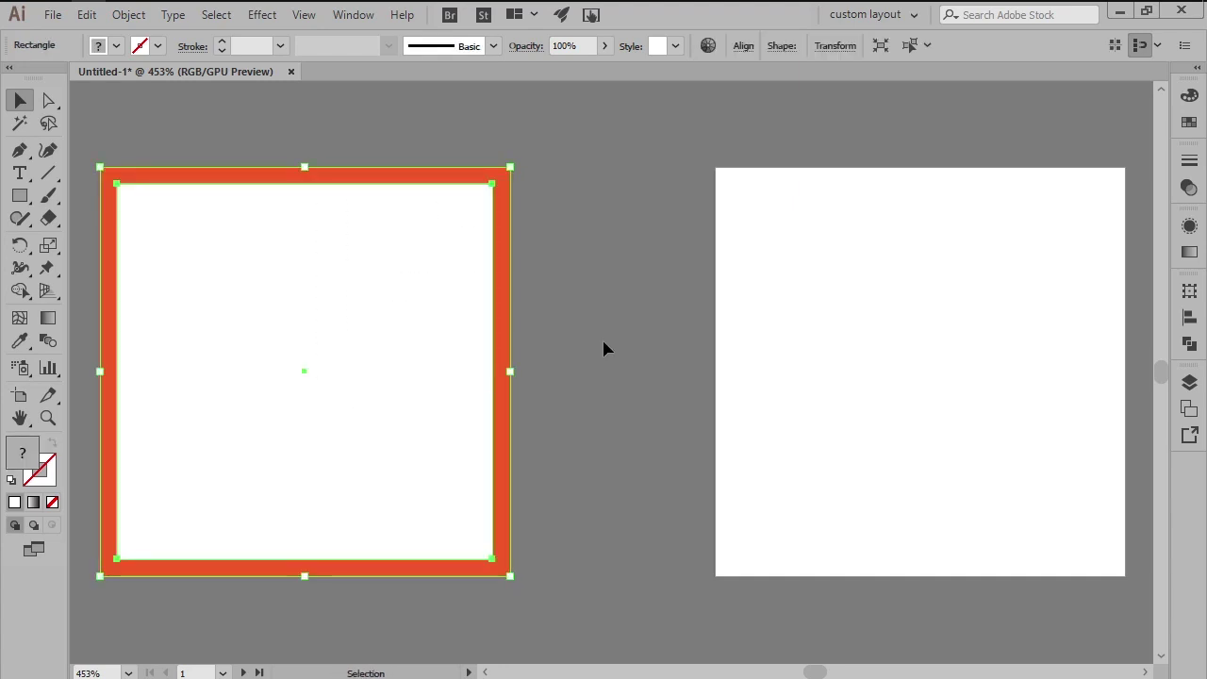
{"action": "left_click", "coordinate": [604, 343]}
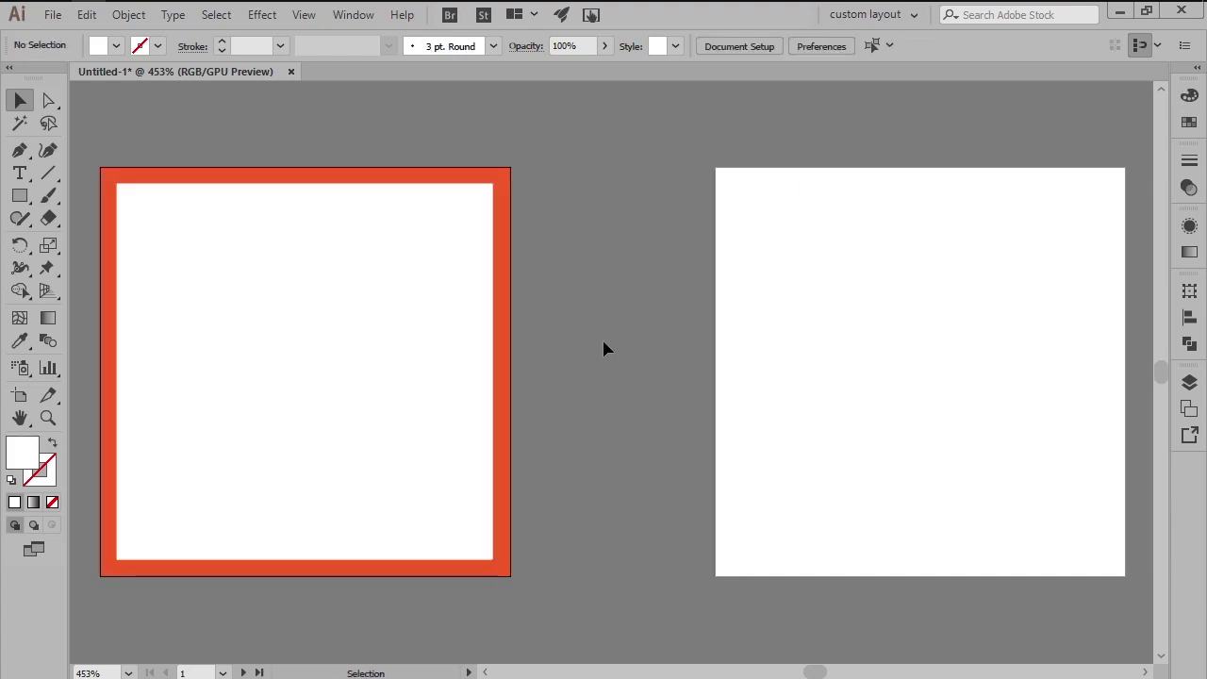
- Paste the frame onto the second artboard, lock reference grids, and switch to the icons layer
{"action": "left_click", "coordinate": [912, 369]}
{"action": "key", "text": "ctrl+shift+v"}
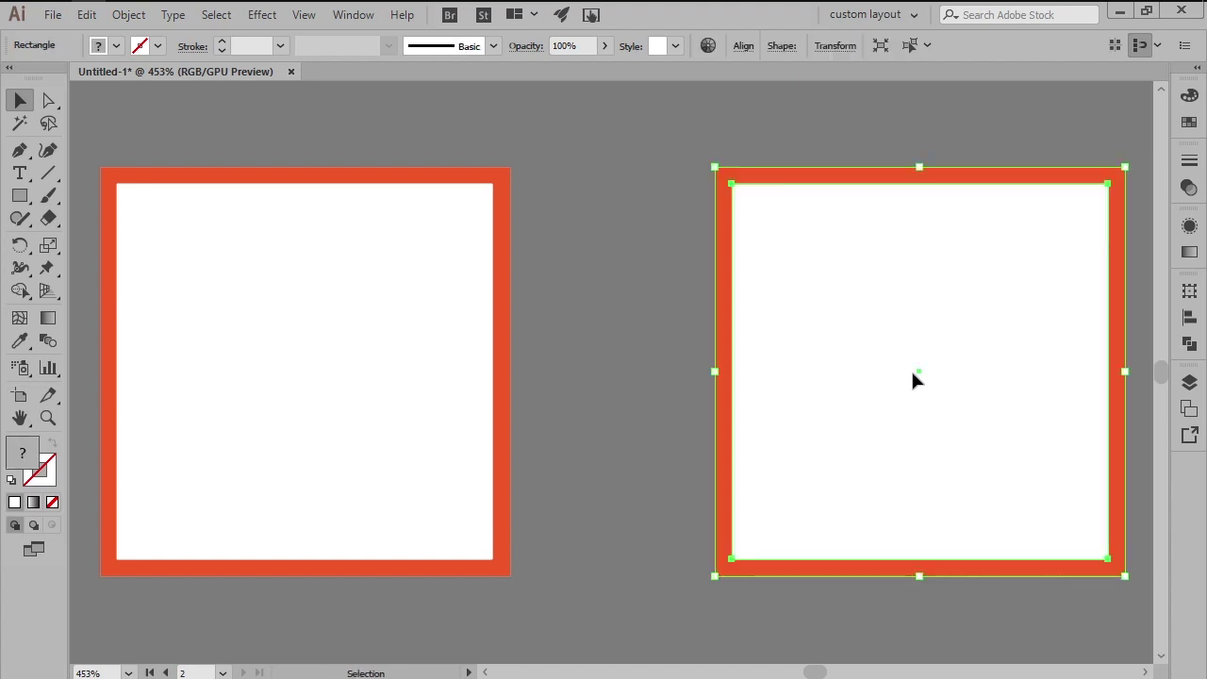
{"action": "left_click", "coordinate": [1189, 382]}
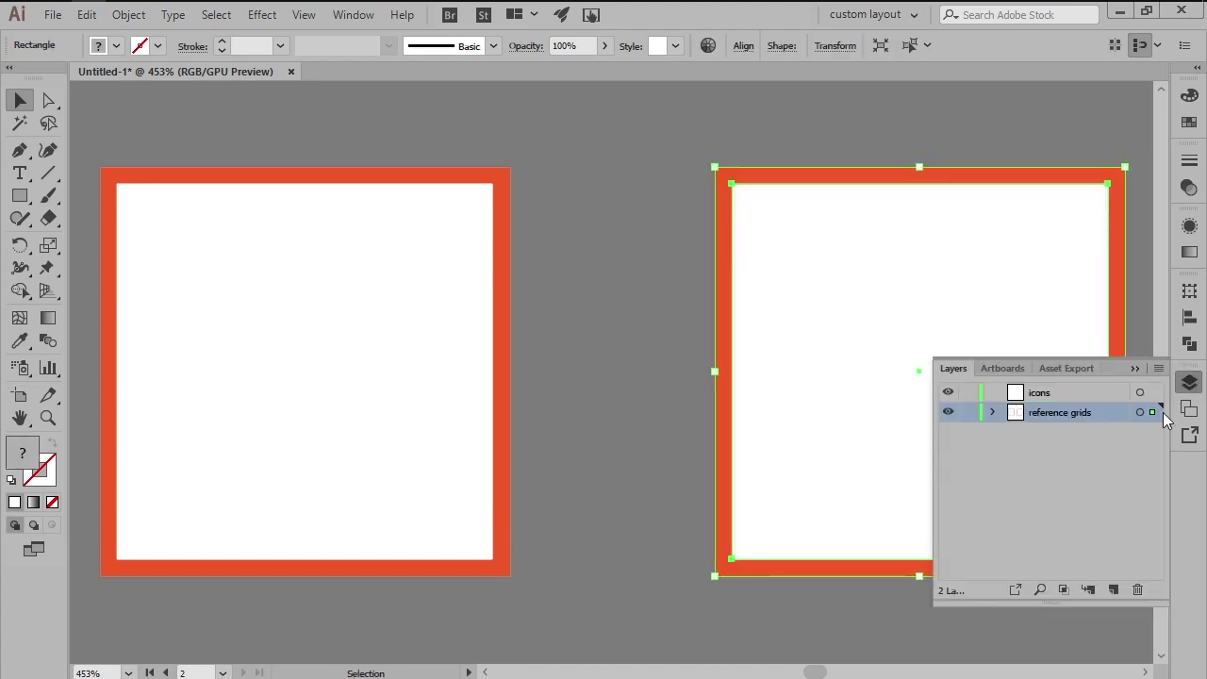
{"action": "left_click", "coordinate": [969, 414]}
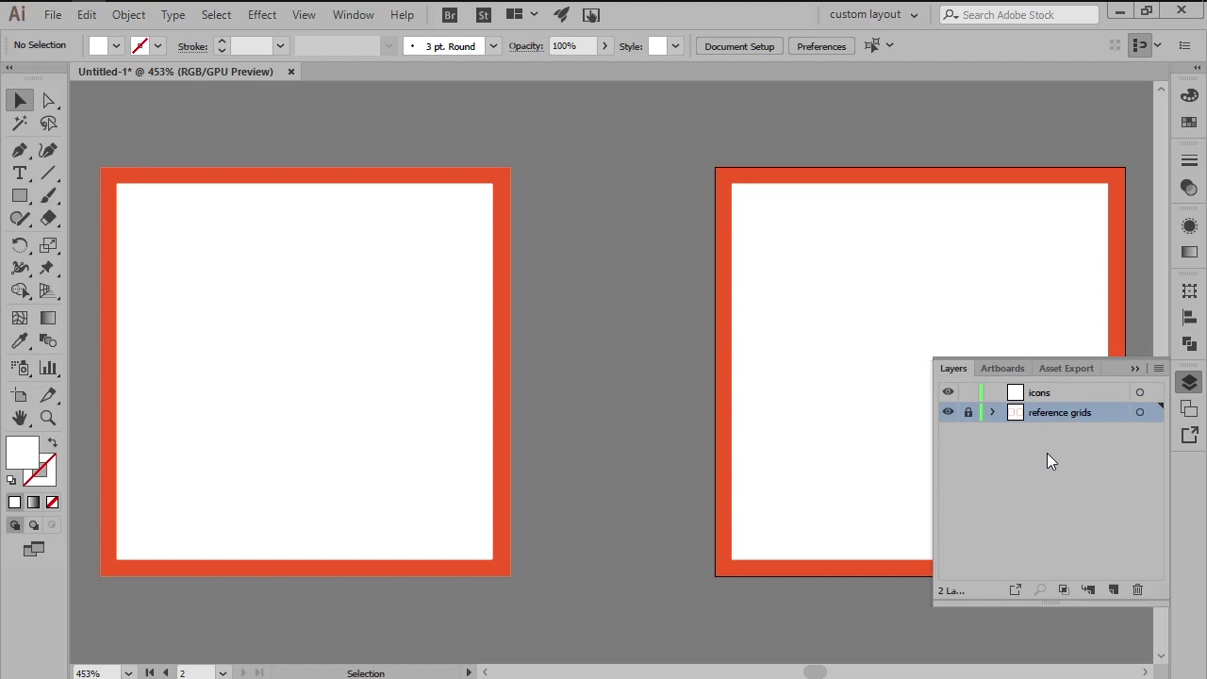
{"action": "left_click", "coordinate": [1084, 392]}
{"action": "left_click", "coordinate": [1189, 382]}
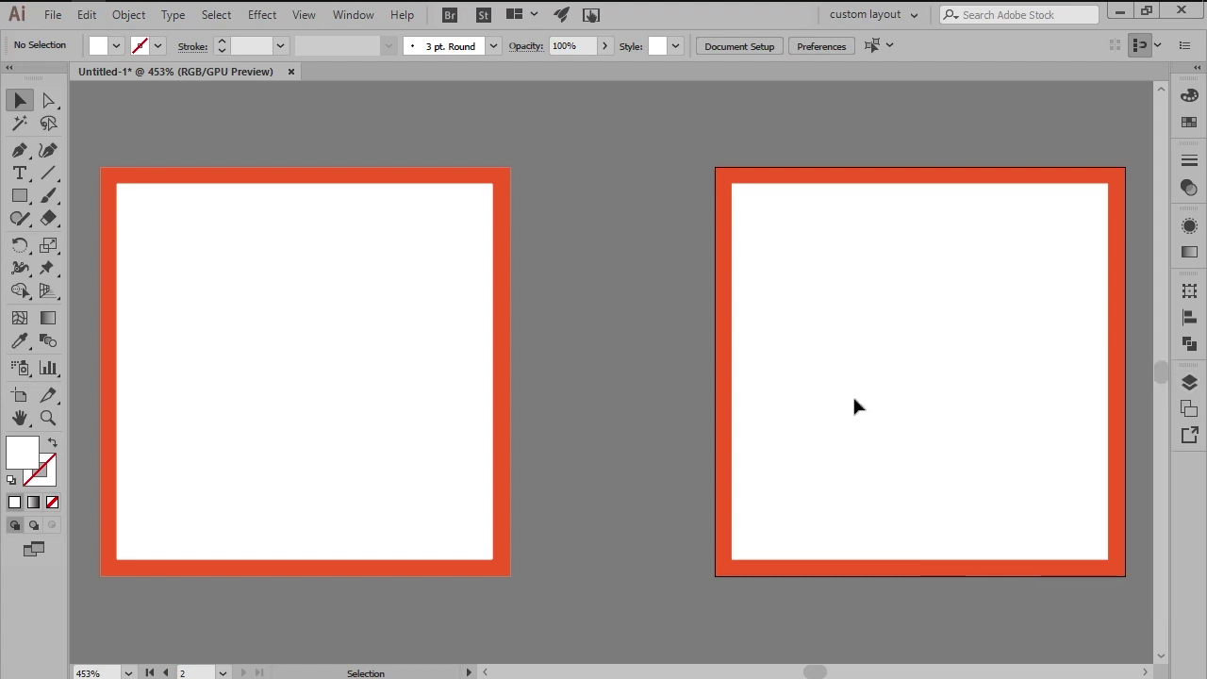
{"action": "key", "text": "ctrl+0"}
- Draw an 88 × 88 px circle and give it a green fill
{"action": "key", "text": "l"}
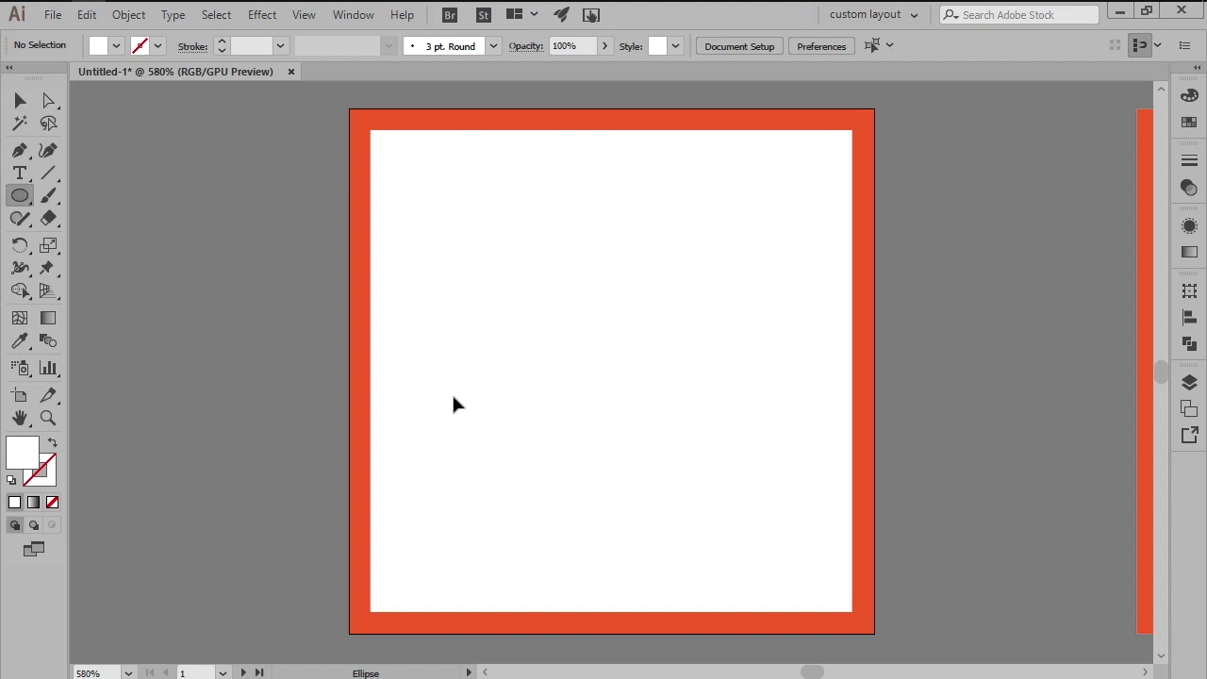
{"action": "left_click", "coordinate": [452, 397]}
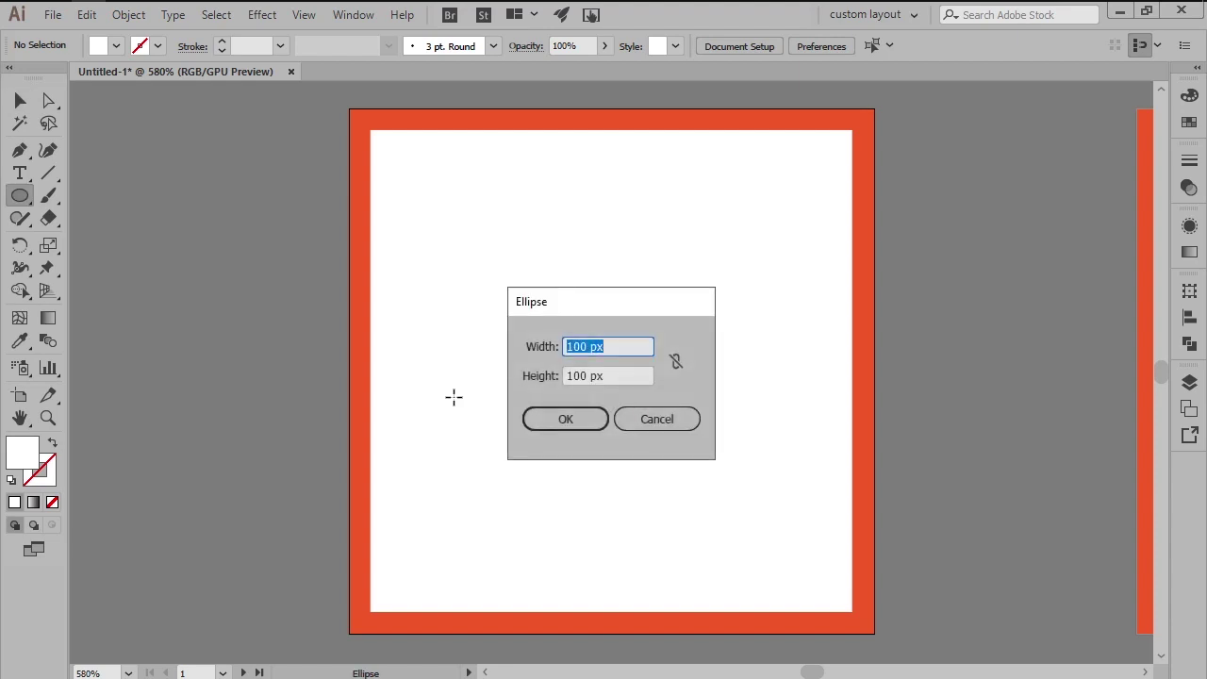
{"action": "type", "text": "88"}
{"action": "key", "text": "Tab"}
{"action": "type", "text": "88"}
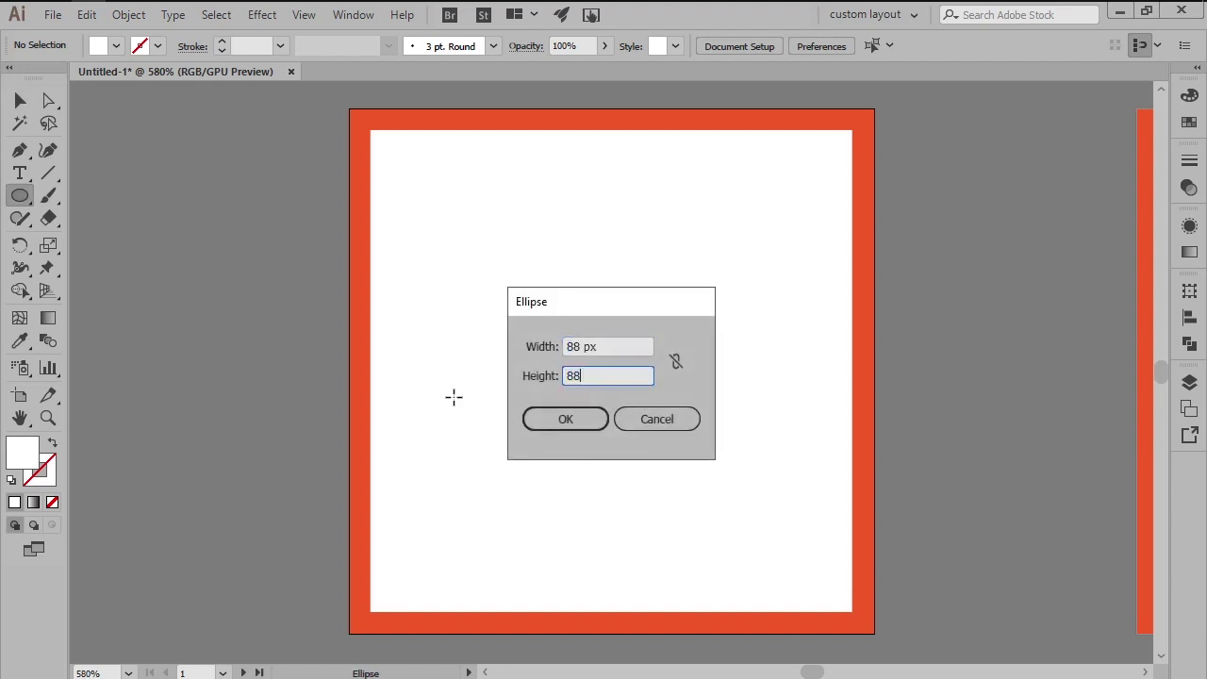
{"action": "key", "text": "Return"}
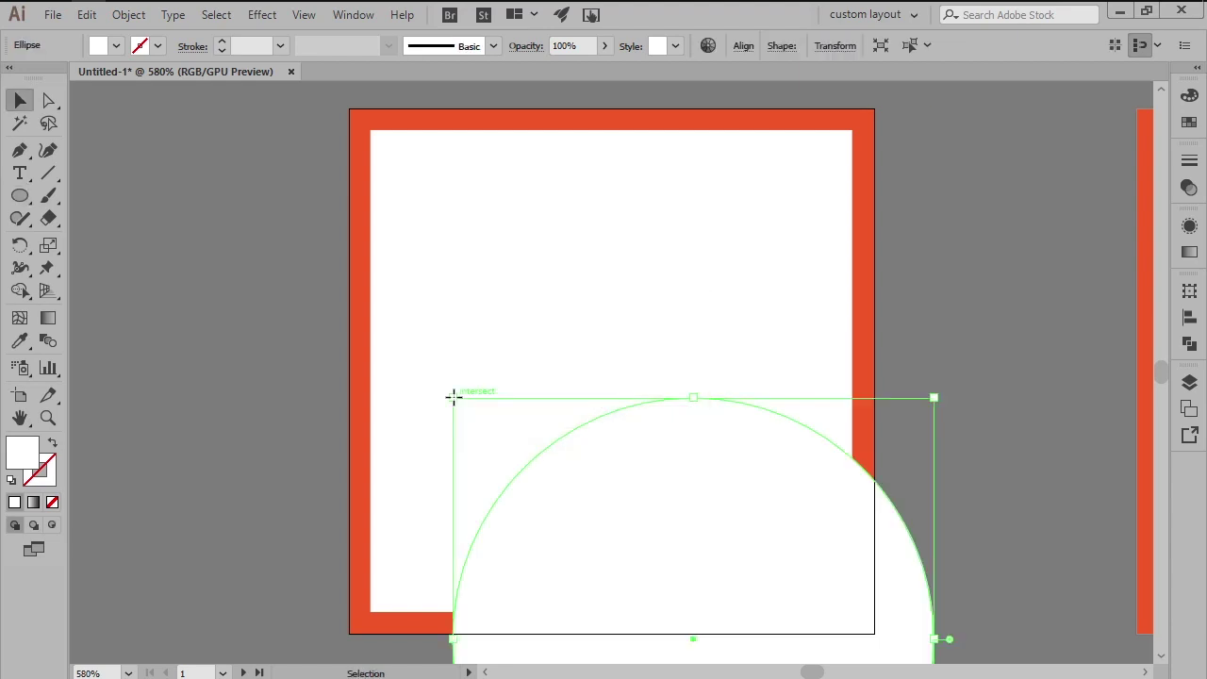
{"action": "double_click", "coordinate": [25, 455]}
{"action": "left_click", "coordinate": [638, 410]}
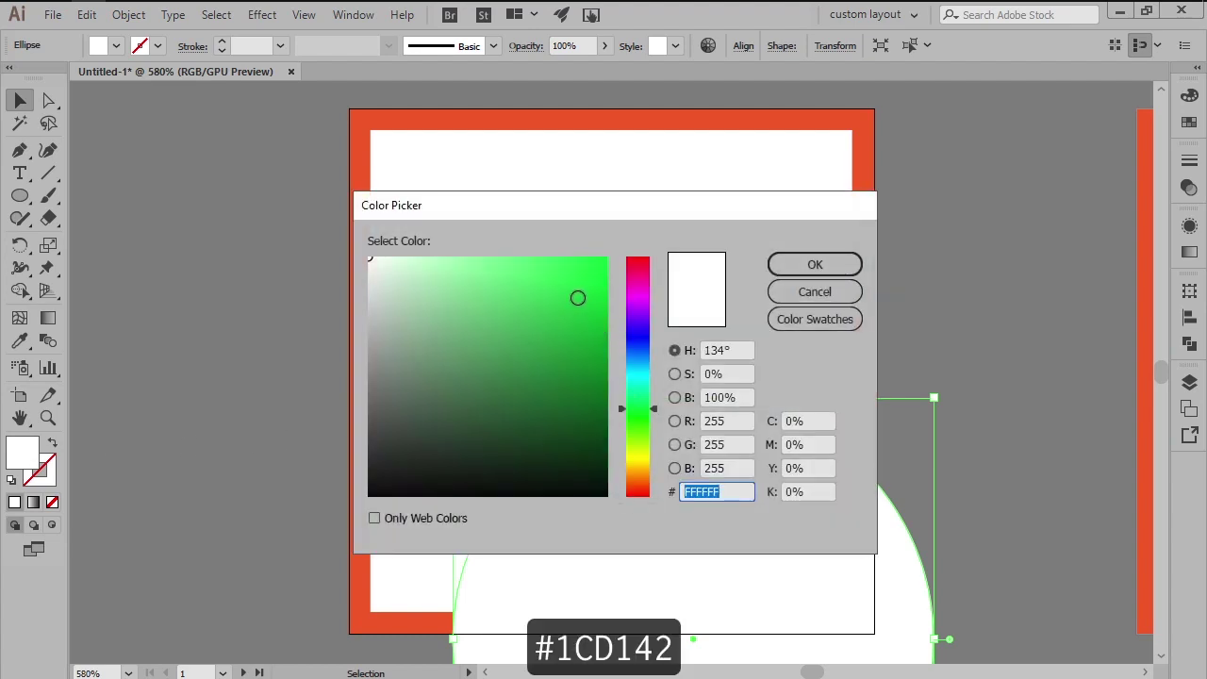
{"action": "left_click", "coordinate": [575, 300]}
{"action": "left_click", "coordinate": [808, 269]}
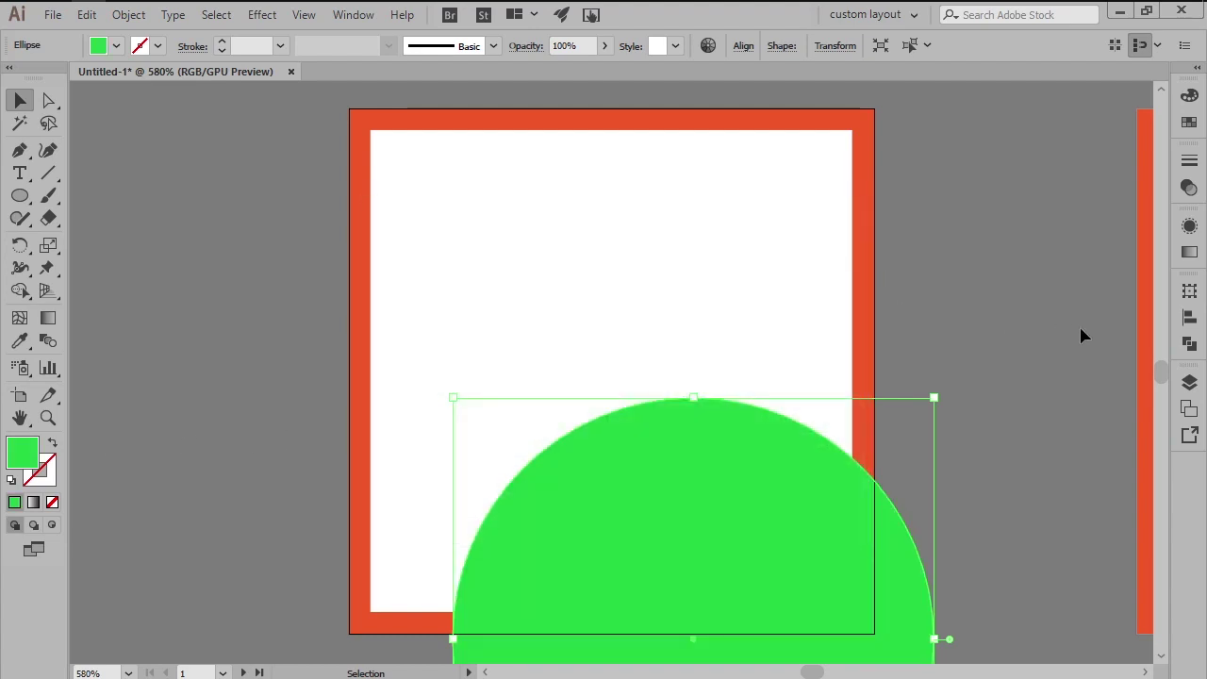
- Centre the circle on the artboard and sample white from the artboard as the fill
{"action": "left_click", "coordinate": [1189, 318]}
{"action": "left_click", "coordinate": [1009, 323]}
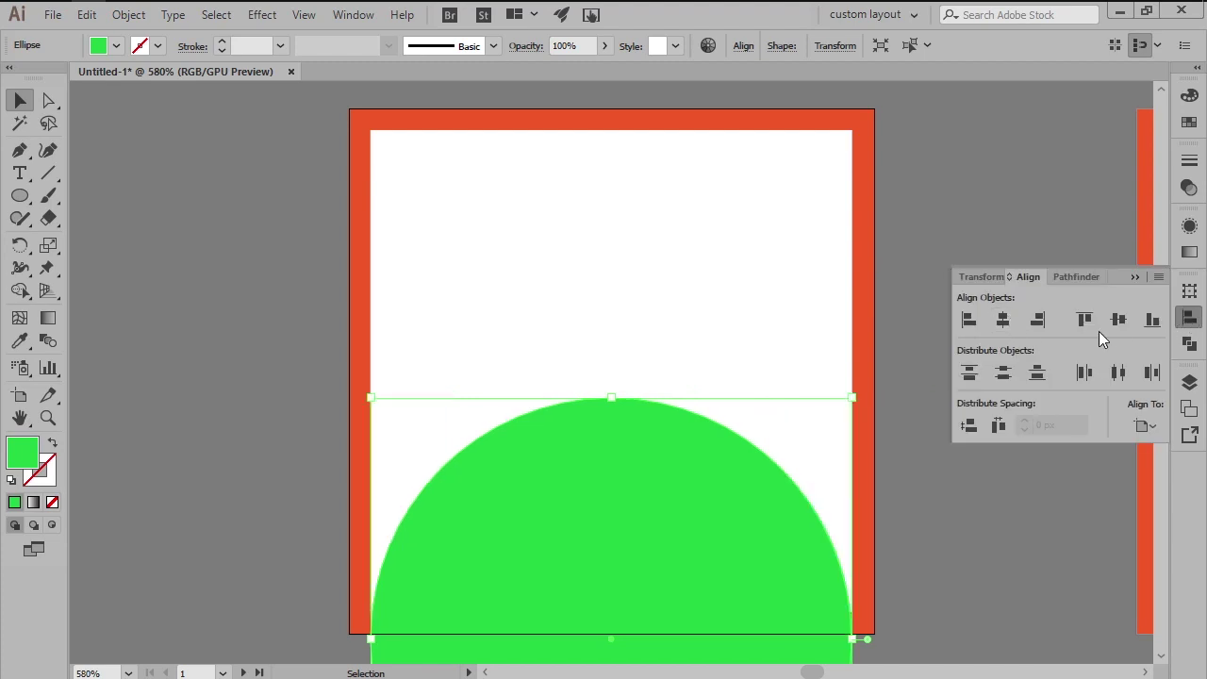
{"action": "left_click", "coordinate": [1090, 326]}
{"action": "left_click", "coordinate": [930, 377]}
{"action": "key", "text": "i"}
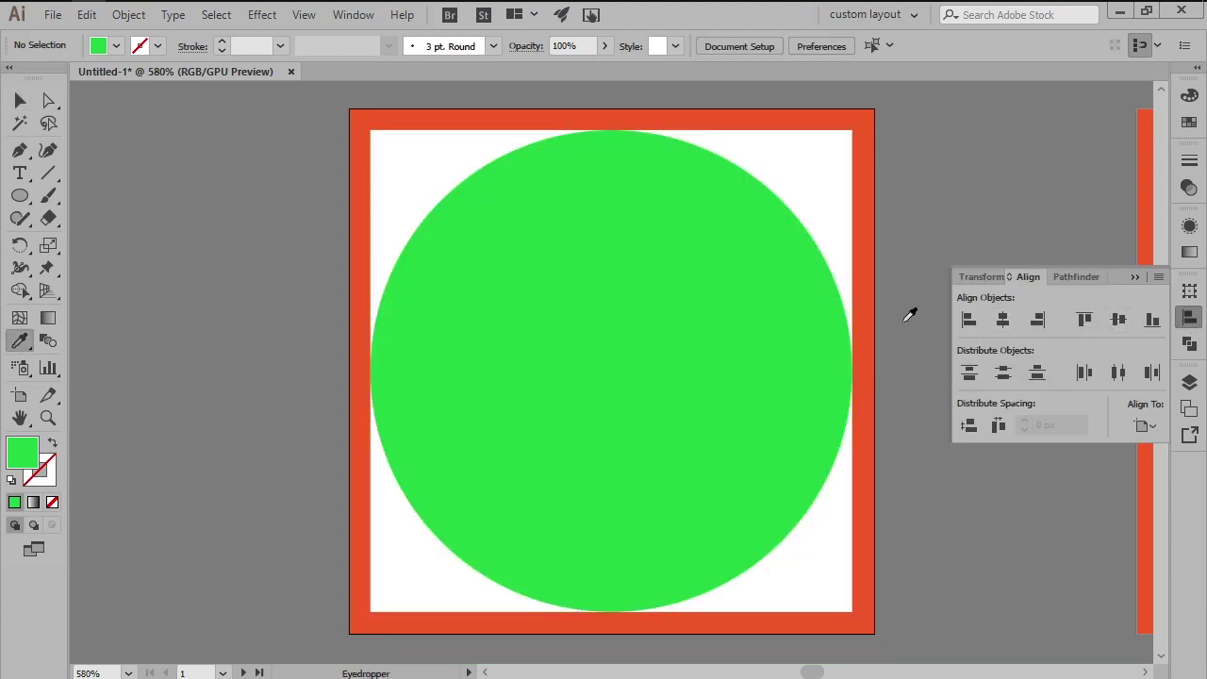
{"action": "left_click", "coordinate": [843, 240]}
- Draw a 24 × 40 px rectangle centred on the artboard, nudged slightly down
{"action": "key", "text": "v"}
{"action": "key", "text": "m"}
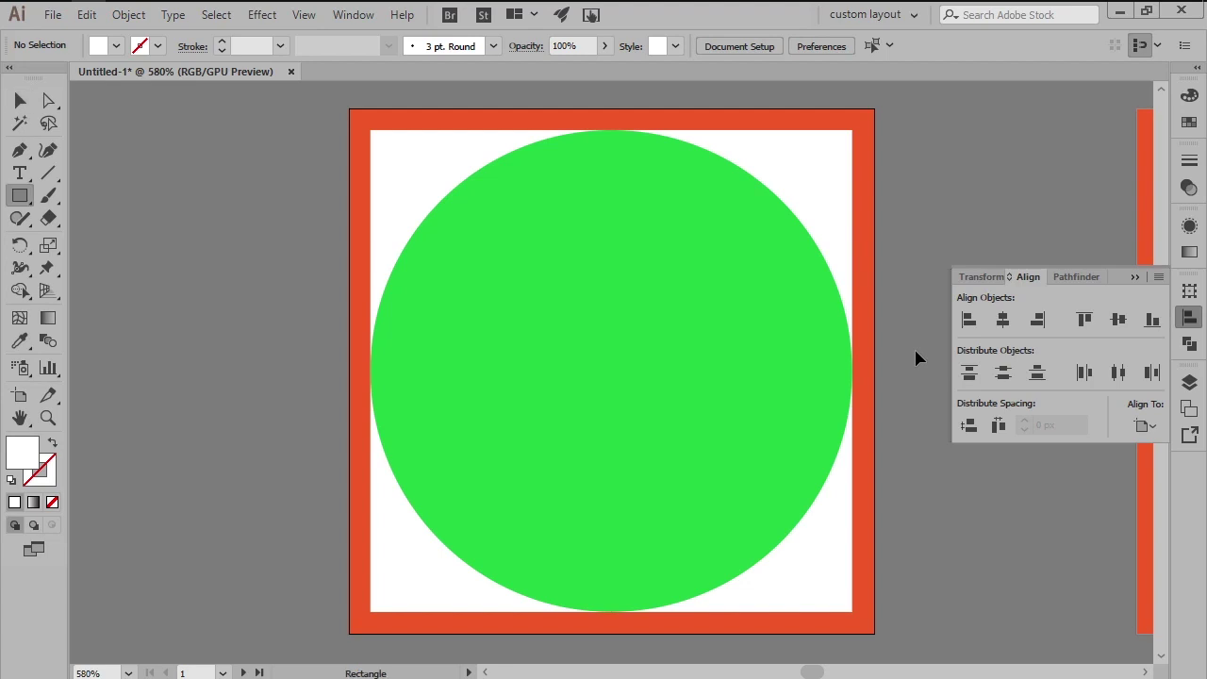
{"action": "left_click", "coordinate": [914, 351]}
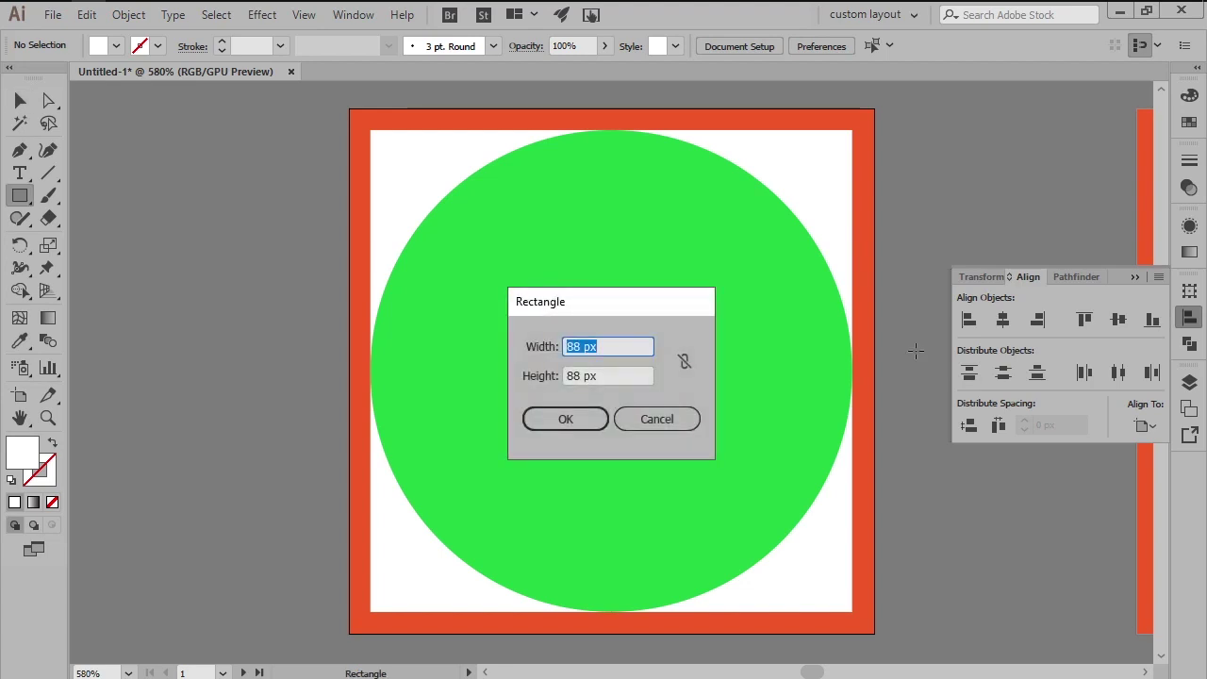
{"action": "type", "text": "24"}
{"action": "key", "text": "Tab"}
{"action": "type", "text": "40"}
{"action": "key", "text": "Return"}
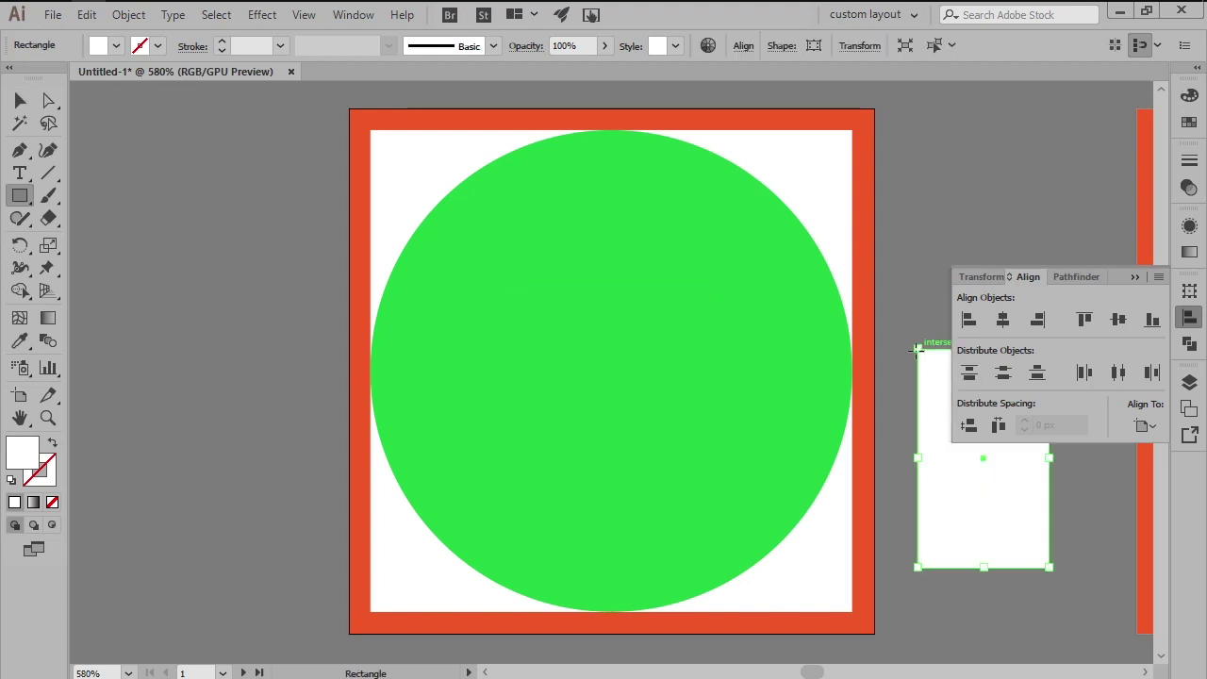
{"action": "key", "text": "v"}
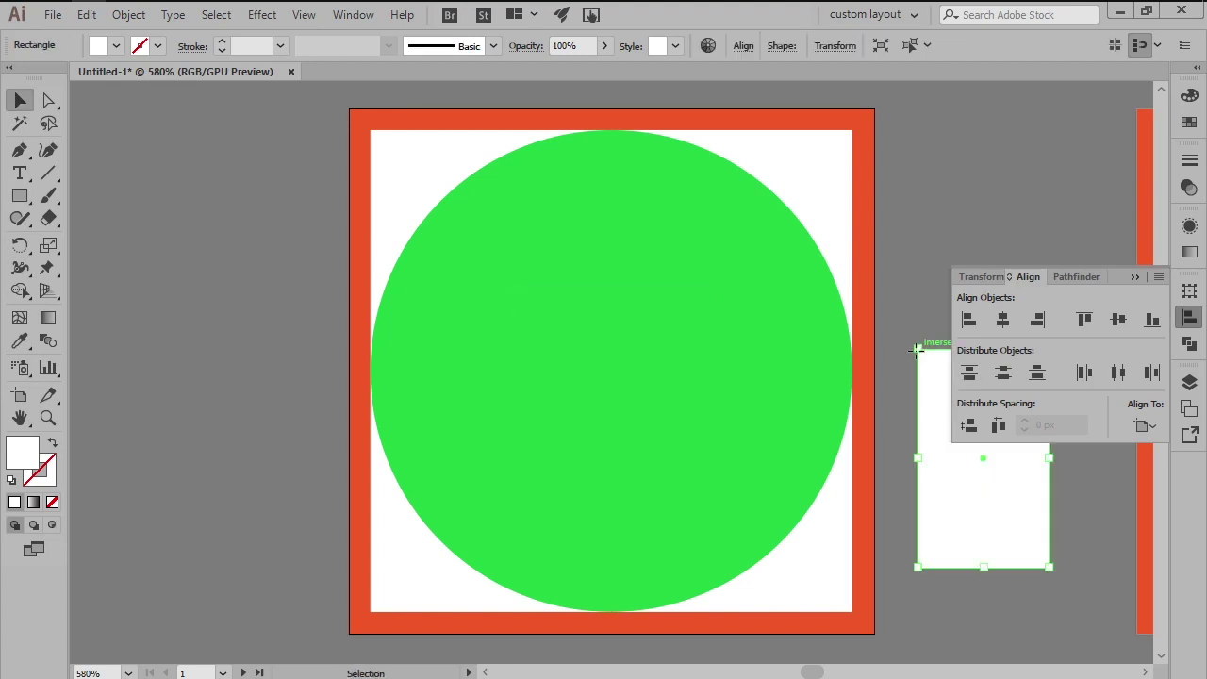
{"action": "left_click", "coordinate": [1000, 320]}
{"action": "left_click", "coordinate": [1118, 322]}
{"action": "left_click", "coordinate": [1190, 317]}
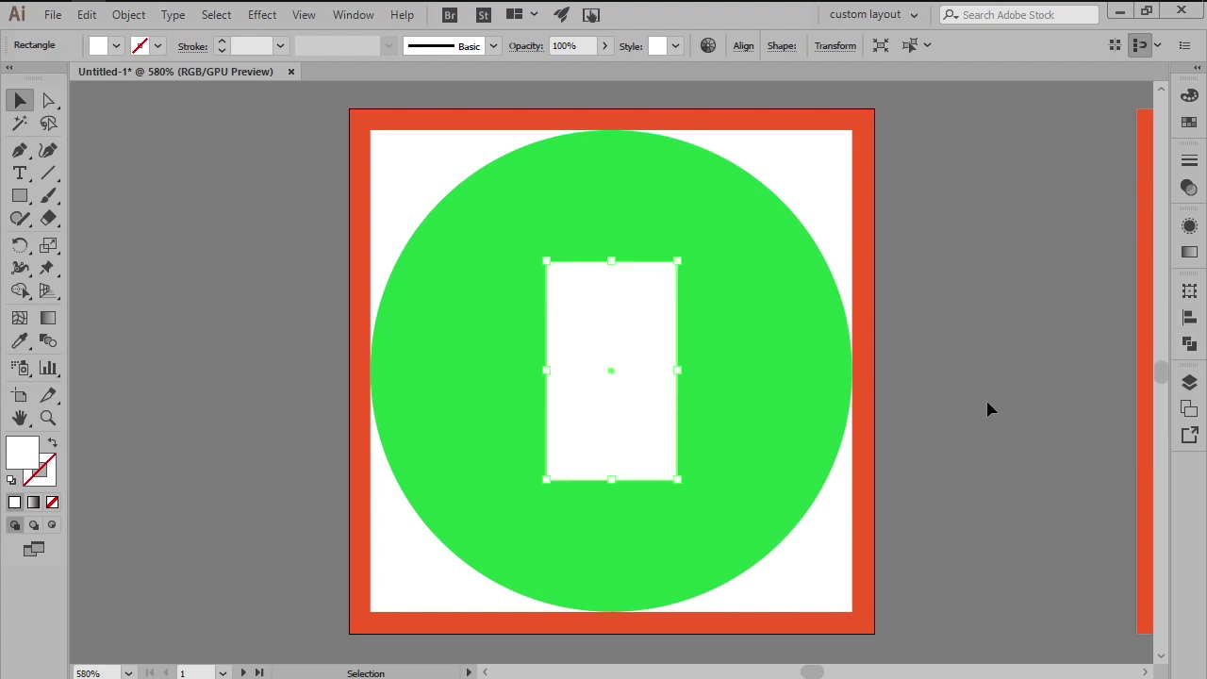
{"action": "key", "text": "Down"}
{"action": "key", "text": "Down"}
{"action": "key", "text": "Down"}
{"action": "key", "text": "Down"}
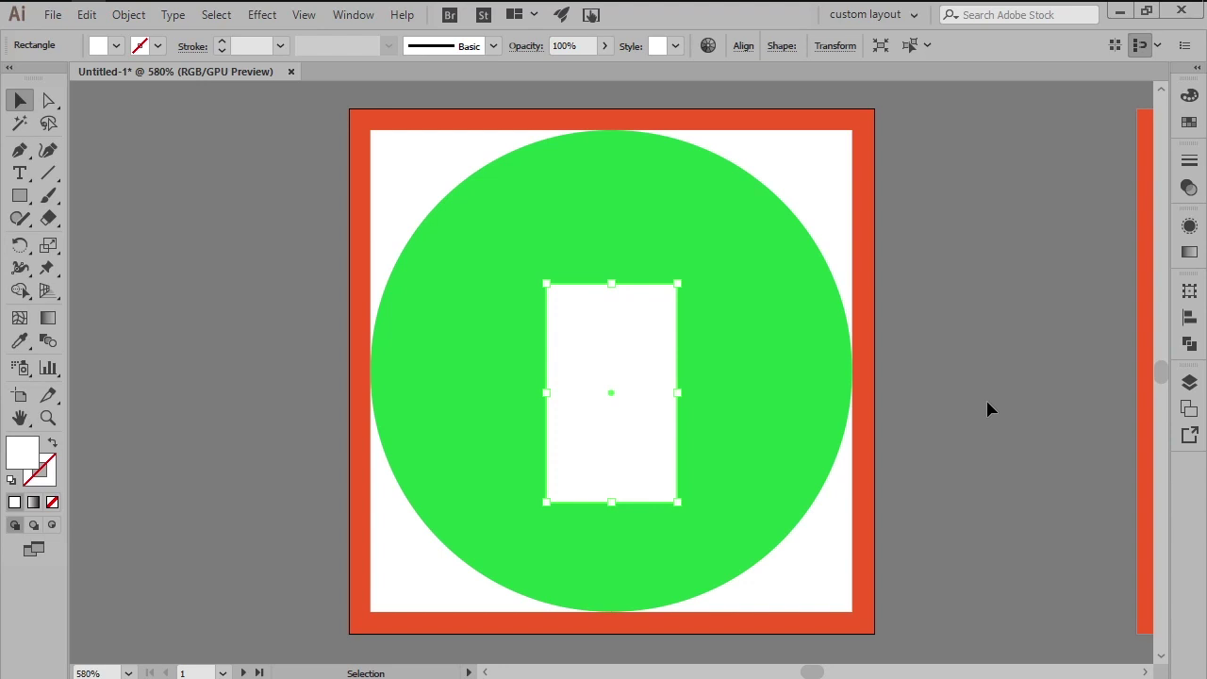
- Turn the rectangle into a white 4 px outline with rounded corners
{"action": "key", "text": "shift+x"}
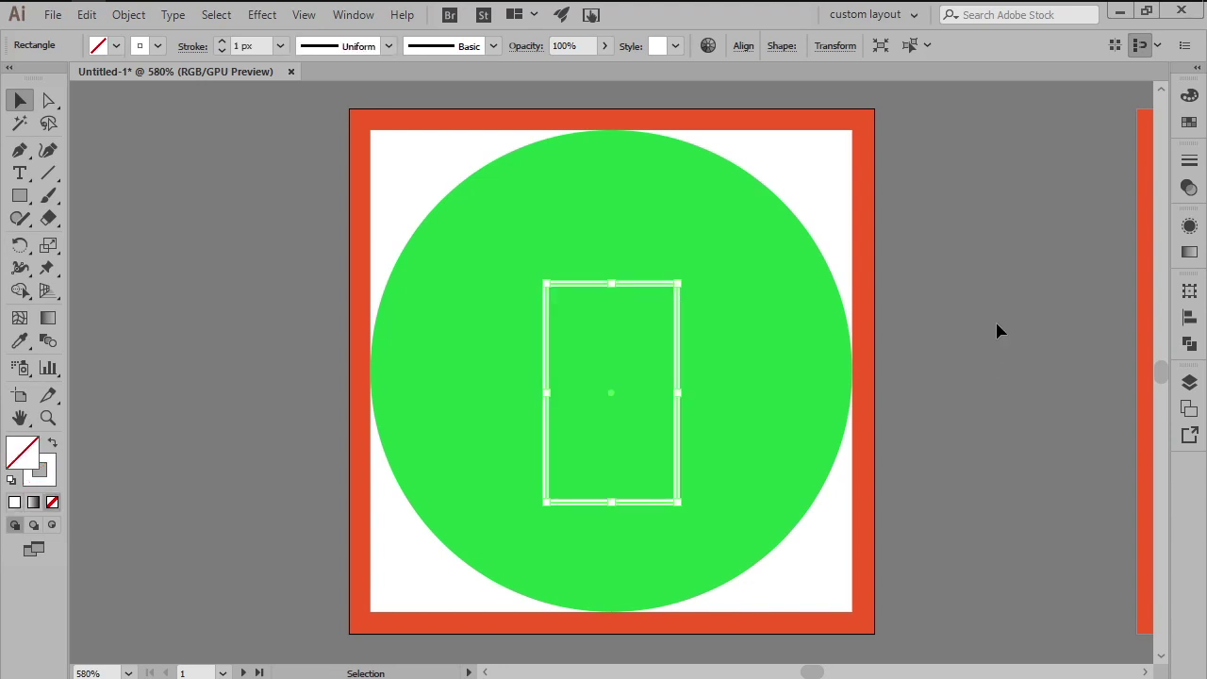
{"action": "left_click", "coordinate": [1188, 168]}
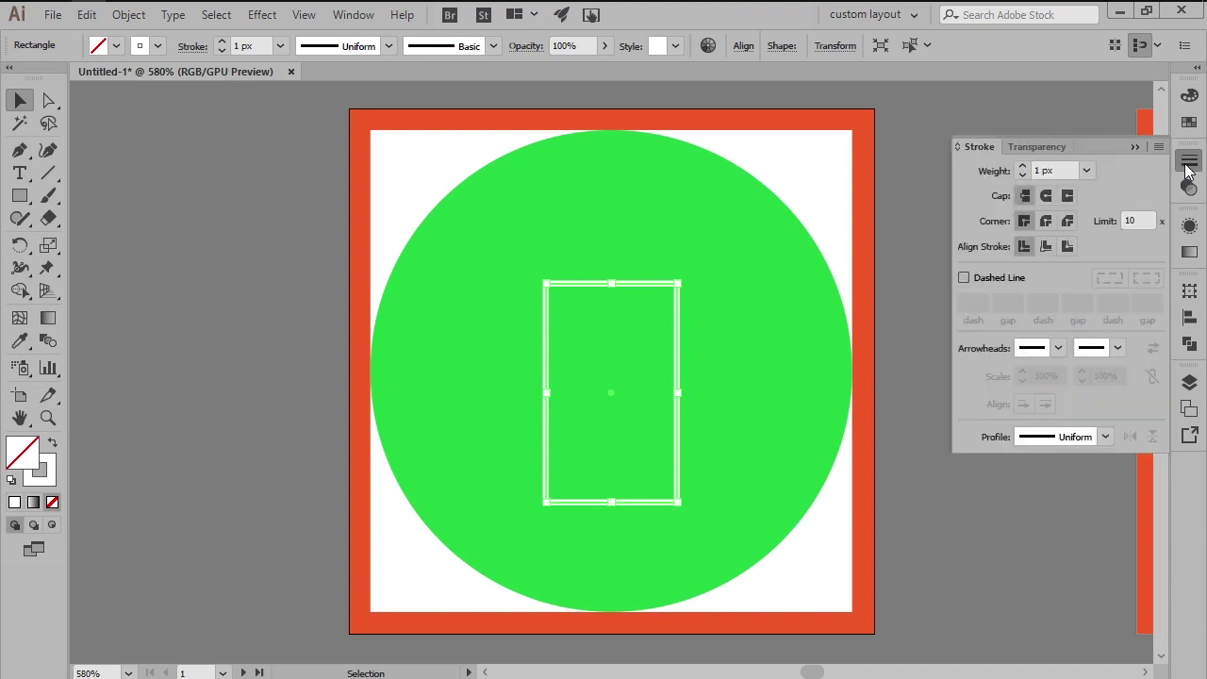
{"action": "left_click_drag", "start_coordinate": [1062, 170], "coordinate": [958, 179]}
{"action": "type", "text": "4"}
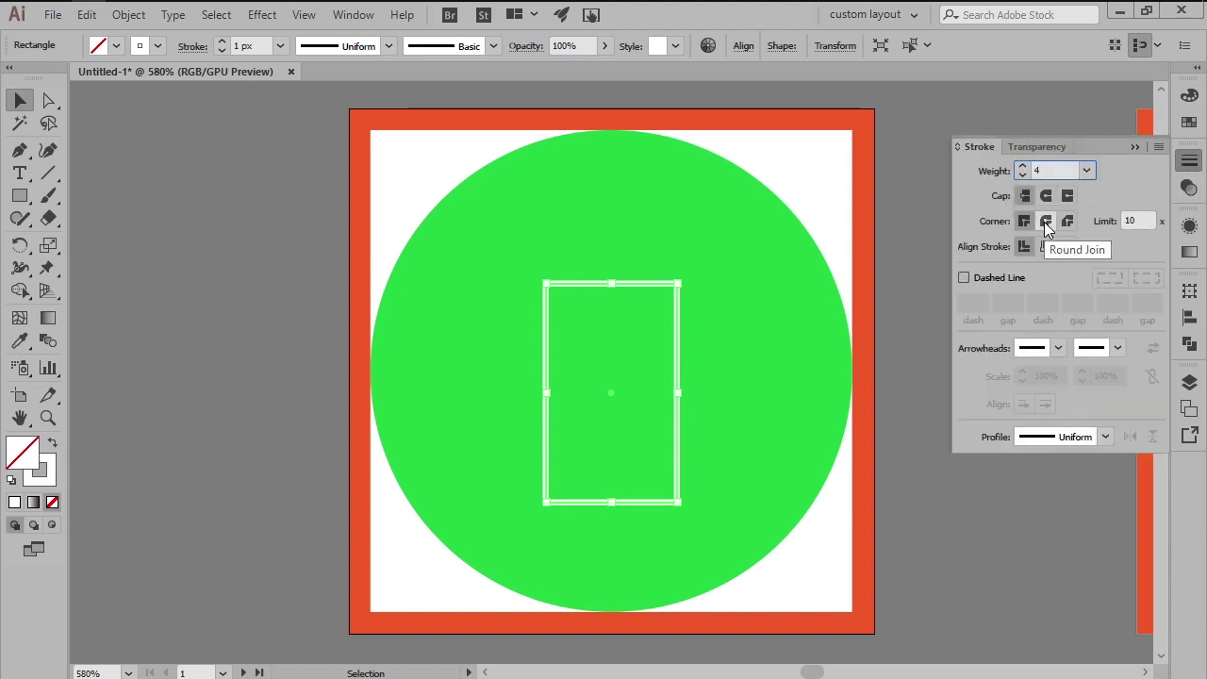
{"action": "left_click", "coordinate": [1045, 221]}
{"action": "left_click", "coordinate": [1044, 301]}
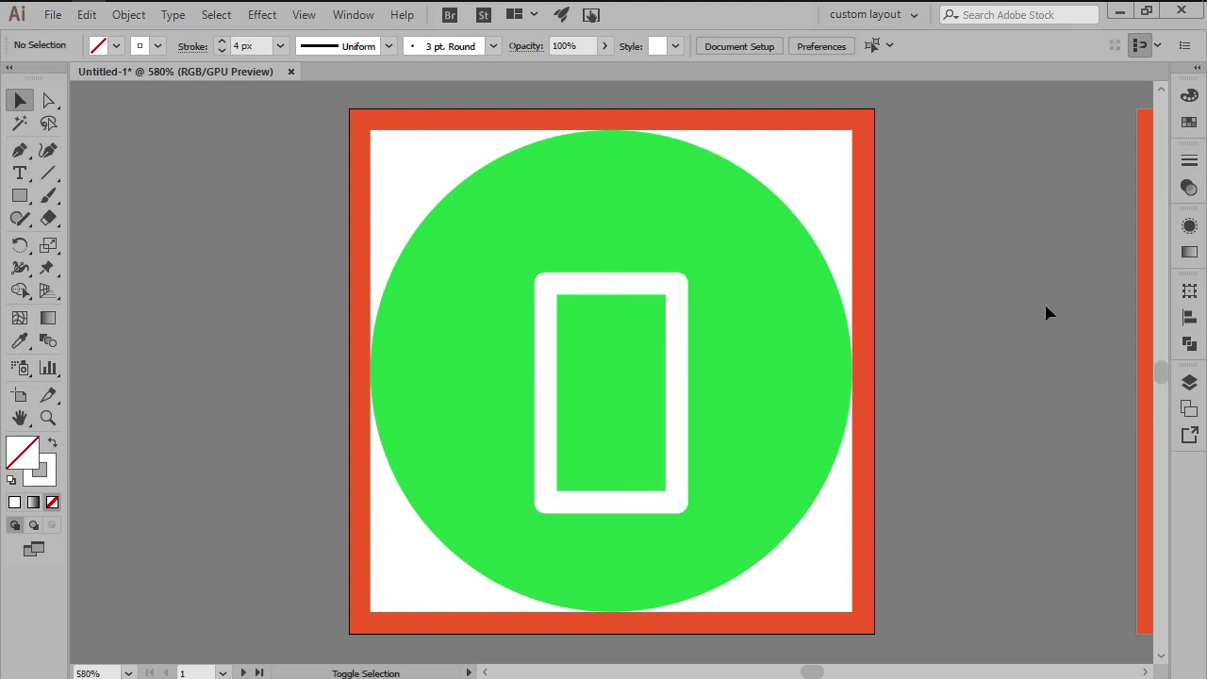
{"action": "key", "text": "m"}
{"action": "left_click", "coordinate": [1046, 306]}
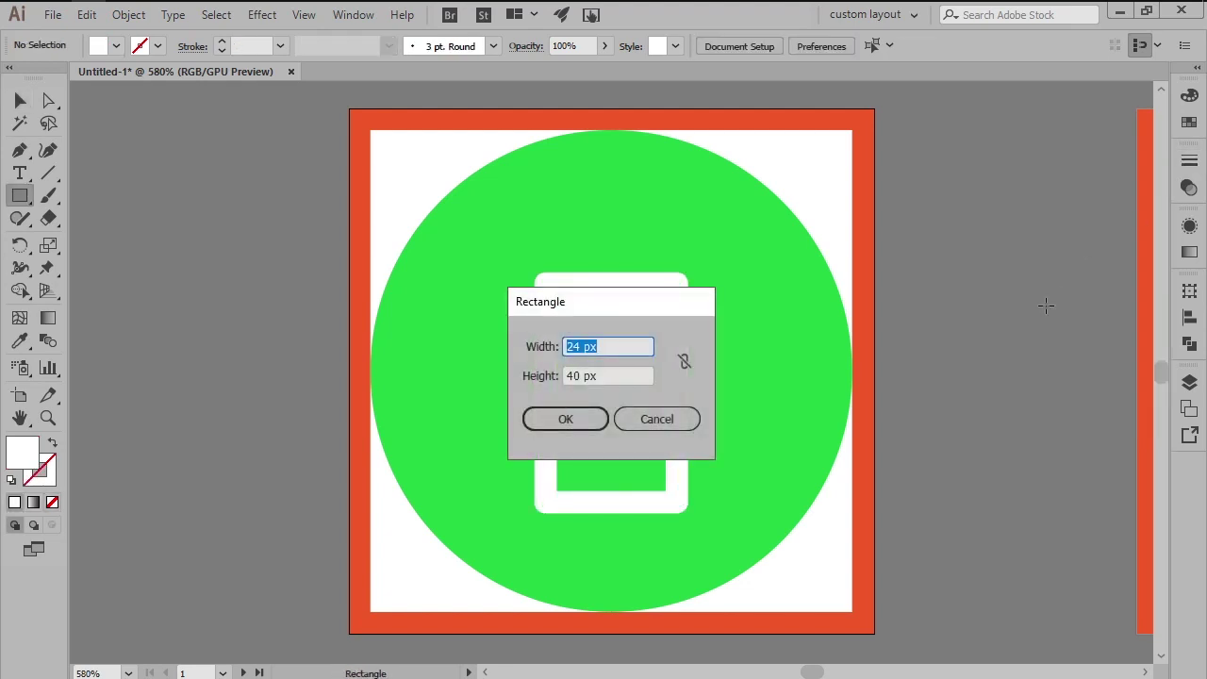
- Create a small 12 px wide white bar and duplicate it into three stacked bars
{"action": "type", "text": "12"}
{"action": "key", "text": "Tab"}
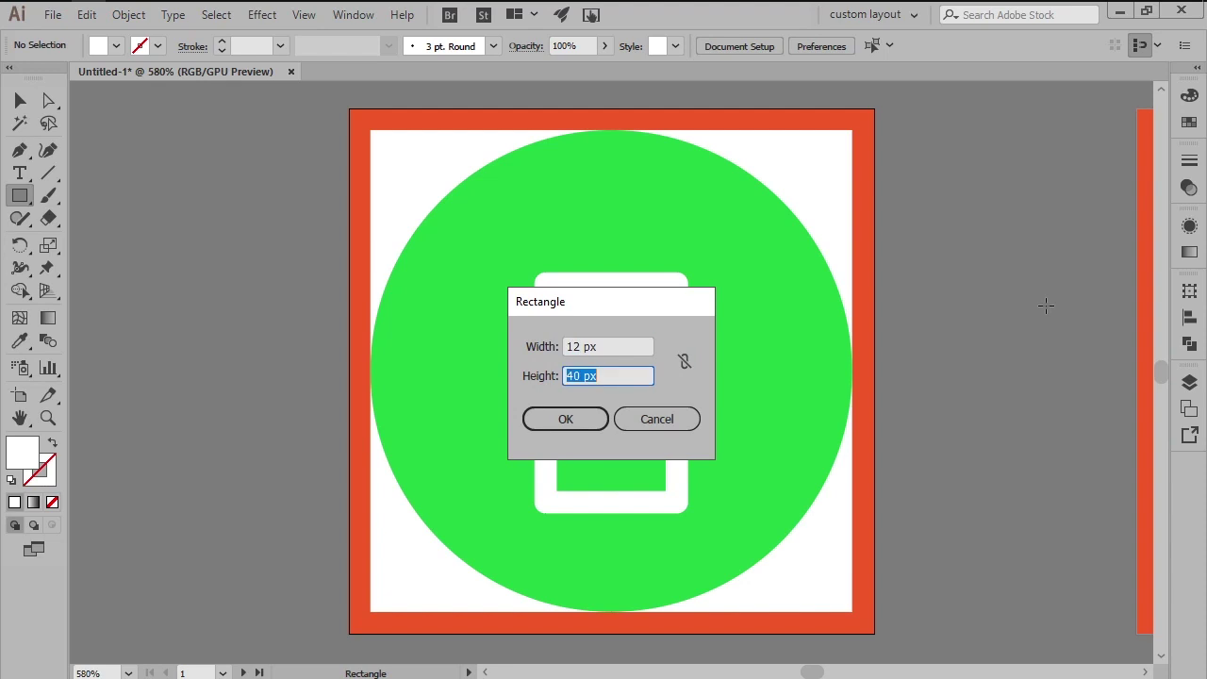
{"action": "key", "text": "Return"}
{"action": "key", "text": "v"}
{"action": "left_click", "coordinate": [1059, 349]}
{"action": "left_click_drag", "start_coordinate": [1065, 326], "coordinate": [1066, 381]}
{"action": "key", "text": "ctrl+d"}
- Distribute the three bars 4 px apart and move them into the battery's lower half
{"action": "left_click_drag", "start_coordinate": [1028, 291], "coordinate": [1099, 434]}
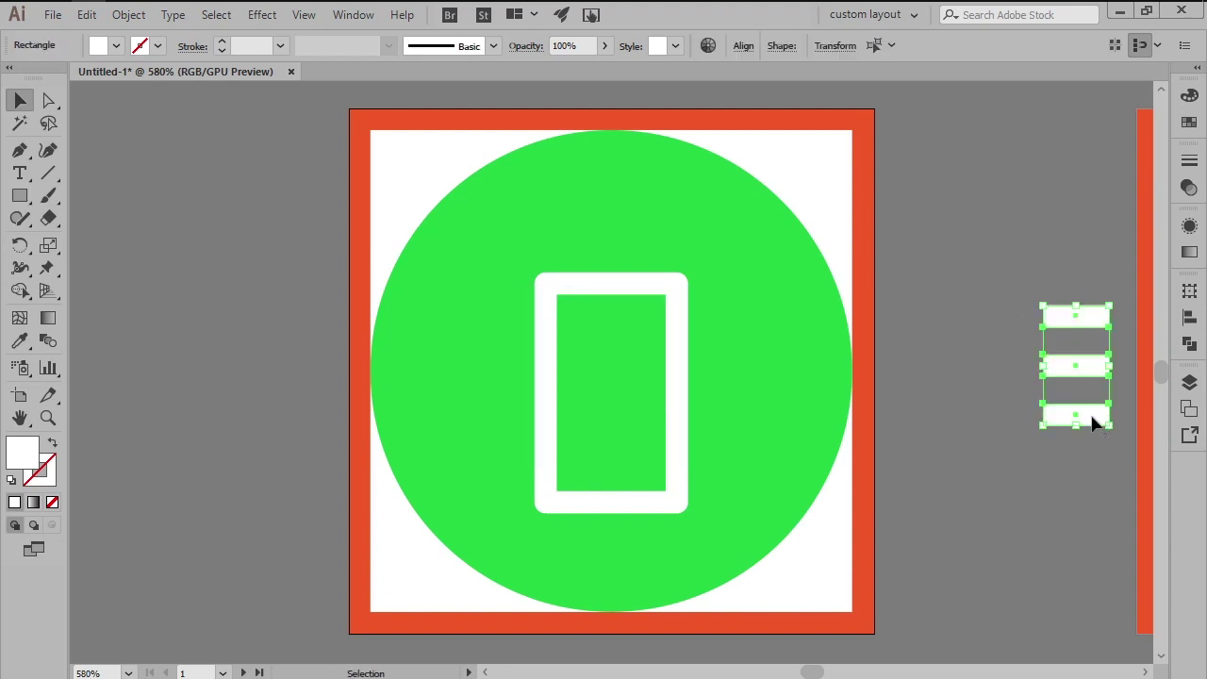
{"action": "left_click", "coordinate": [1186, 320]}
{"action": "double_click", "coordinate": [1071, 425]}
{"action": "type", "text": "4"}
{"action": "left_click", "coordinate": [972, 423]}
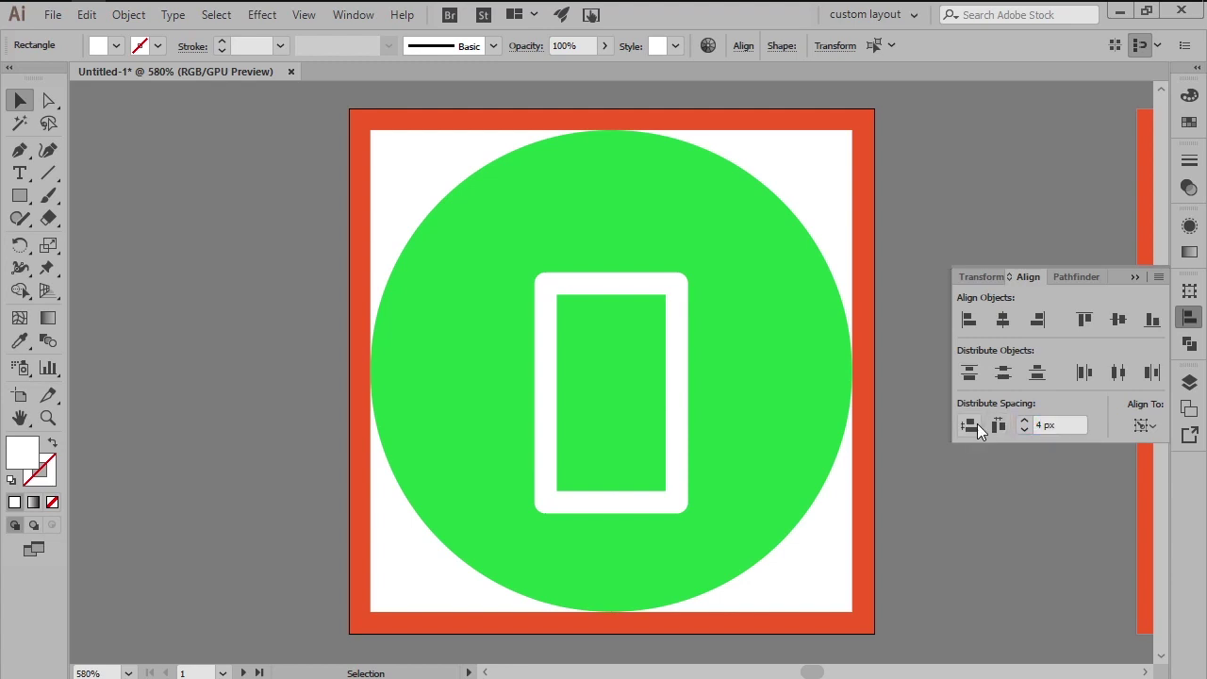
{"action": "left_click", "coordinate": [1190, 320]}
{"action": "left_click_drag", "start_coordinate": [1087, 382], "coordinate": [617, 441]}
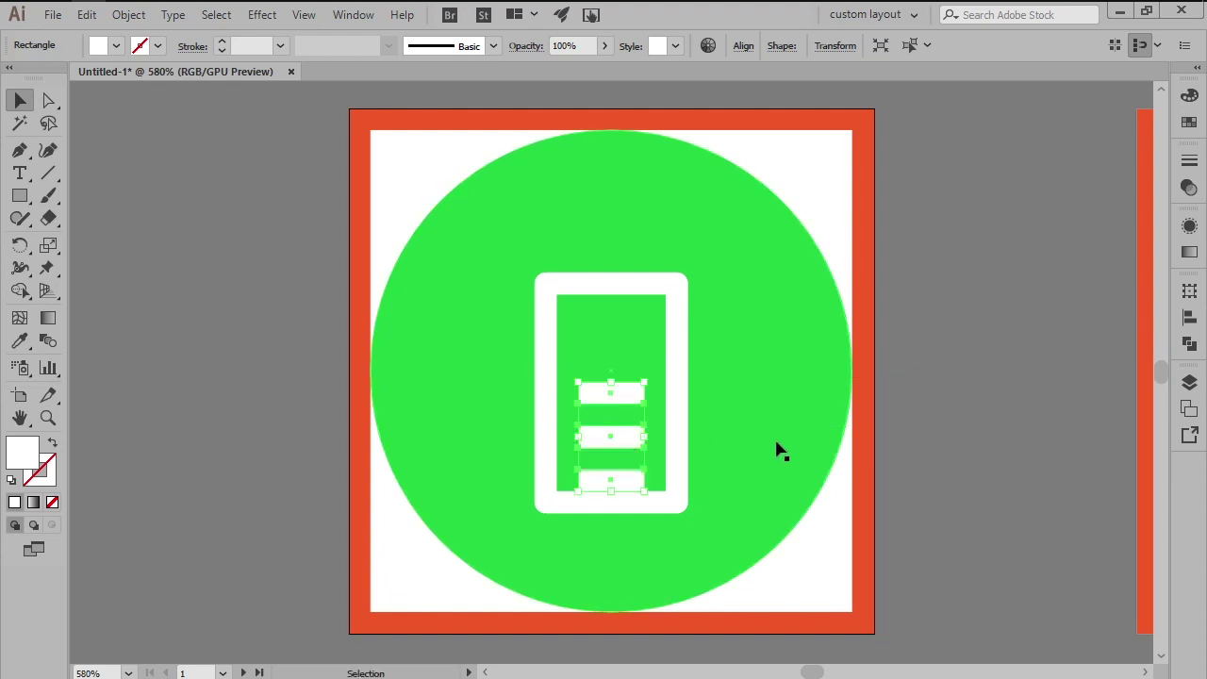
{"action": "key", "text": "Up"}
{"action": "key", "text": "Up"}
{"action": "key", "text": "Up"}
{"action": "key", "text": "Up"}
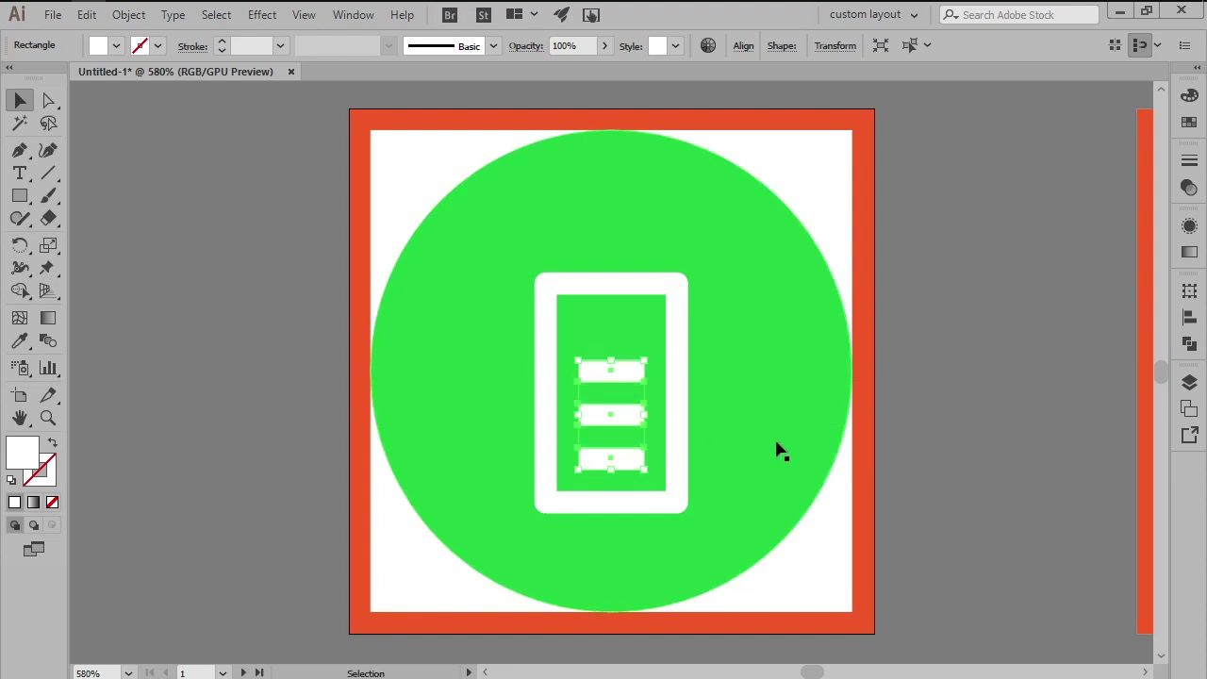
{"action": "left_click", "coordinate": [932, 471]}
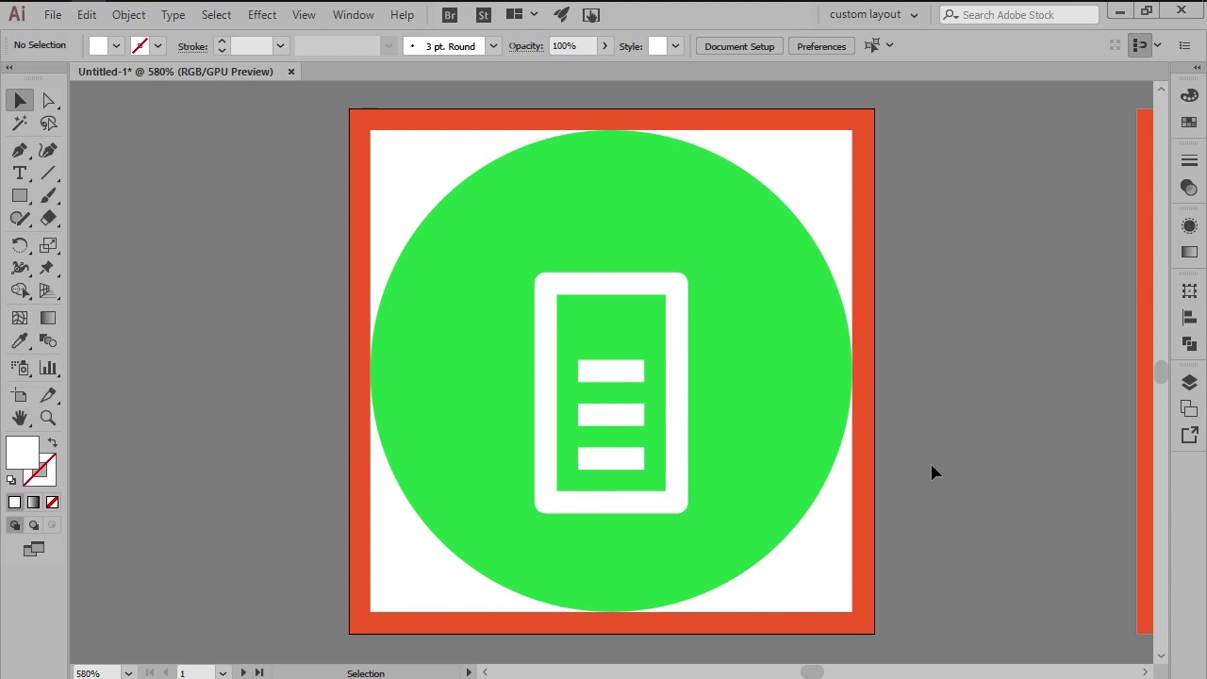
- Create an 8 × 4 px white cap and place it centred above the battery
{"action": "key", "text": "m"}
{"action": "left_click", "coordinate": [932, 465]}
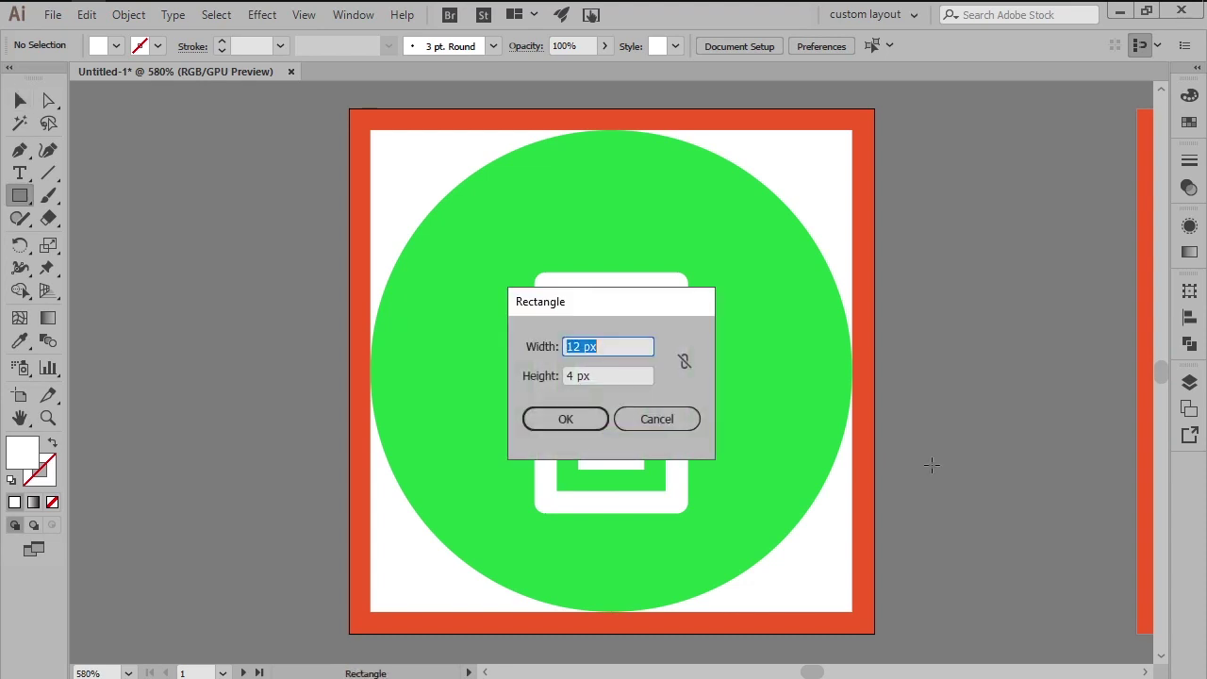
{"action": "type", "text": "8"}
{"action": "key", "text": "Return"}
{"action": "key", "text": "v"}
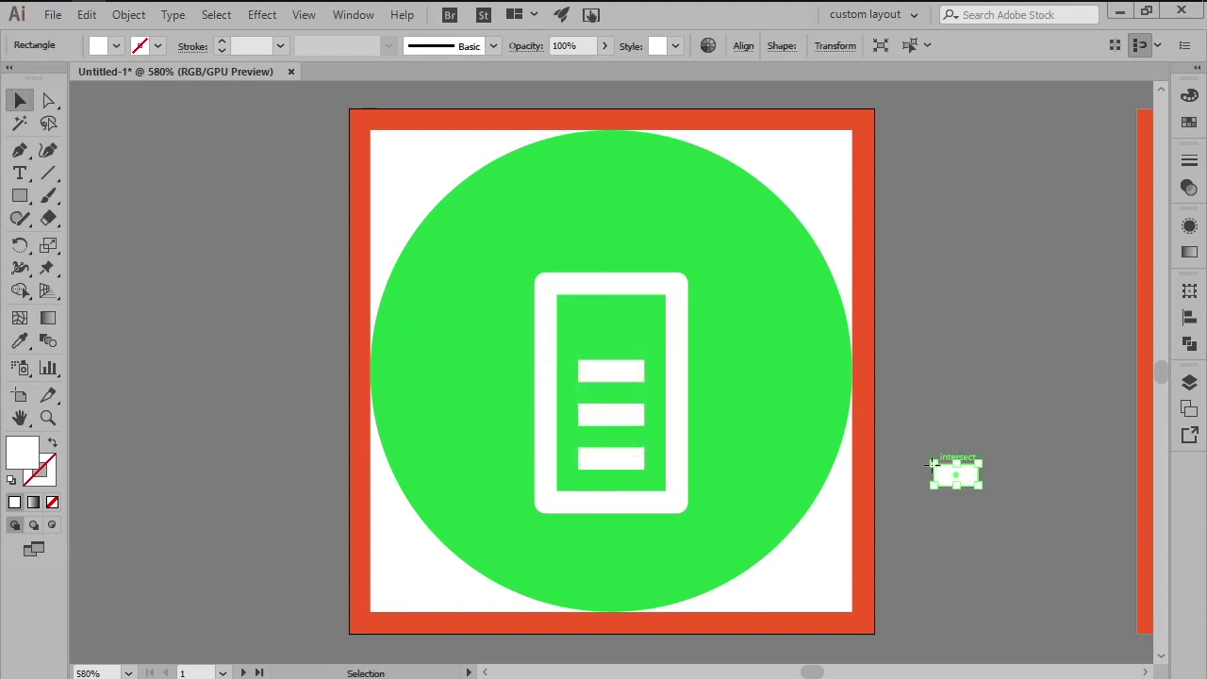
{"action": "left_click", "coordinate": [940, 512]}
{"action": "left_click_drag", "start_coordinate": [951, 483], "coordinate": [608, 266]}
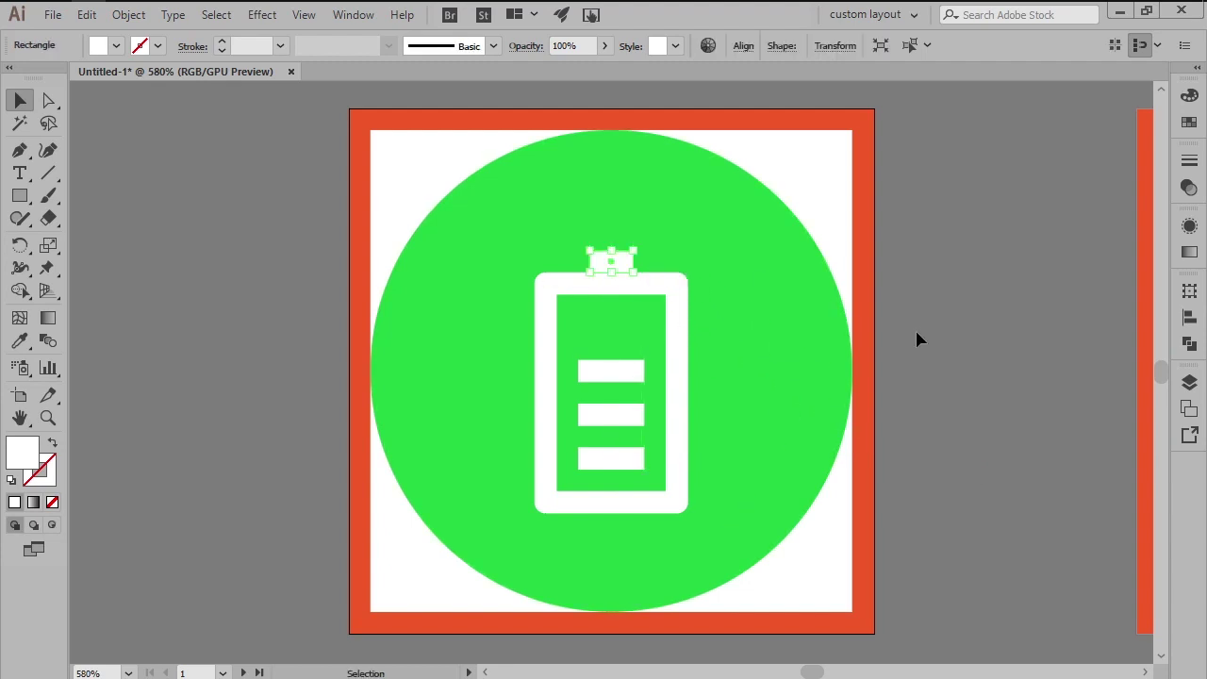
{"action": "key", "text": "Up"}
{"action": "key", "text": "Up"}
{"action": "key", "text": "Up"}
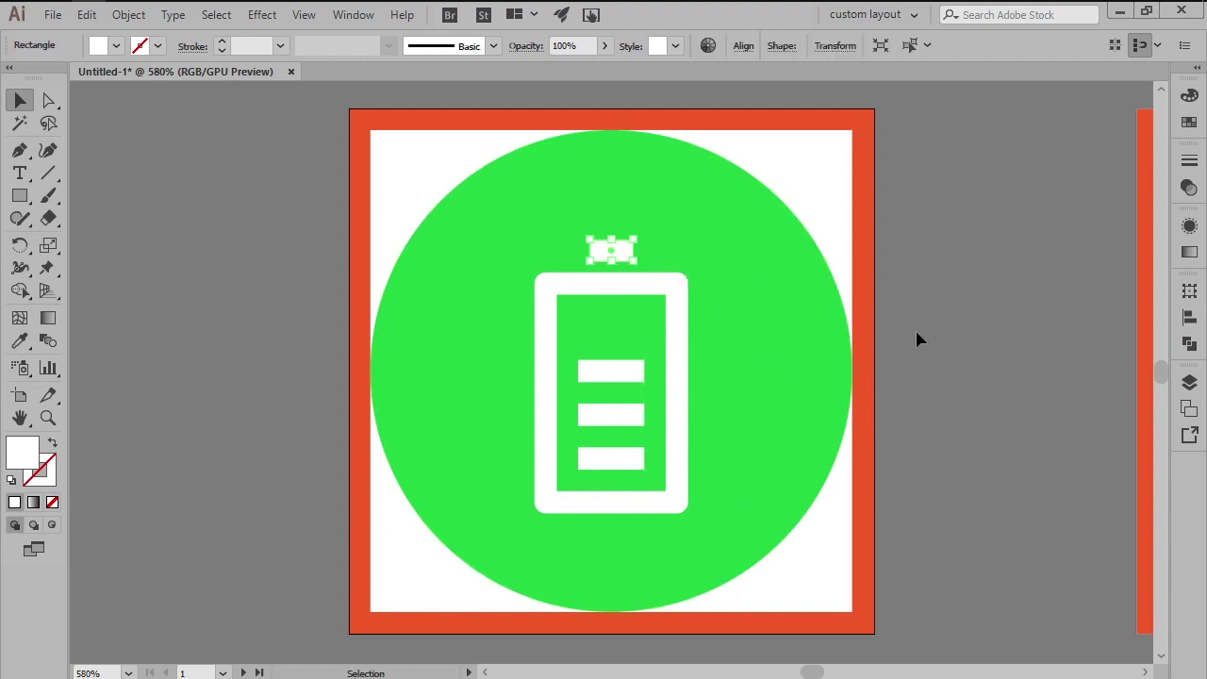
{"action": "key", "text": "Up"}
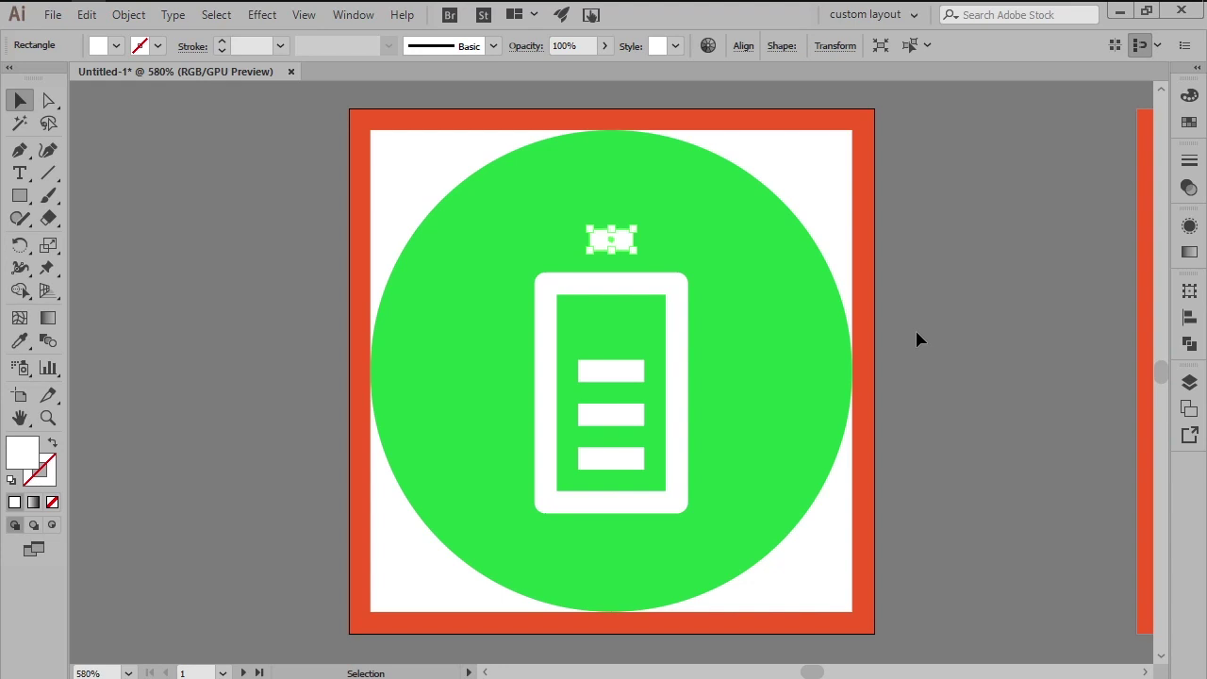
{"action": "left_click", "coordinate": [917, 337]}
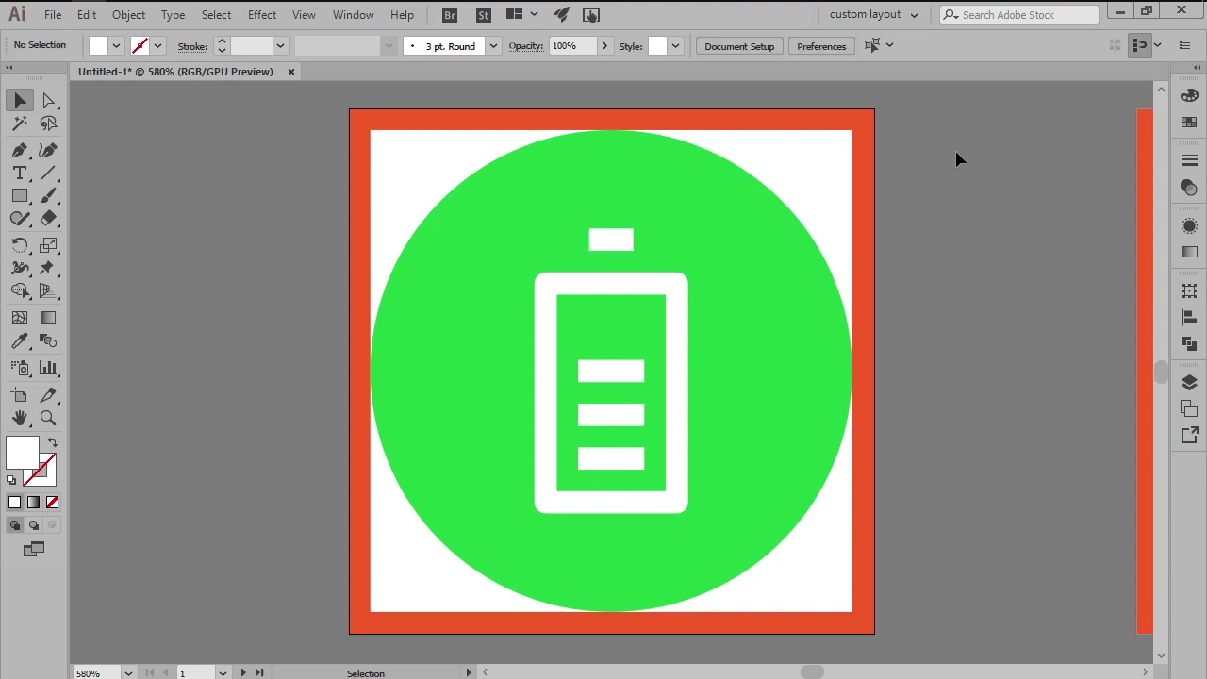
- Check the battery artwork selection, then zoom out toward the second artboard
{"action": "key", "text": "ctrl+a"}
{"action": "left_click", "coordinate": [794, 407], "text": "shift"}
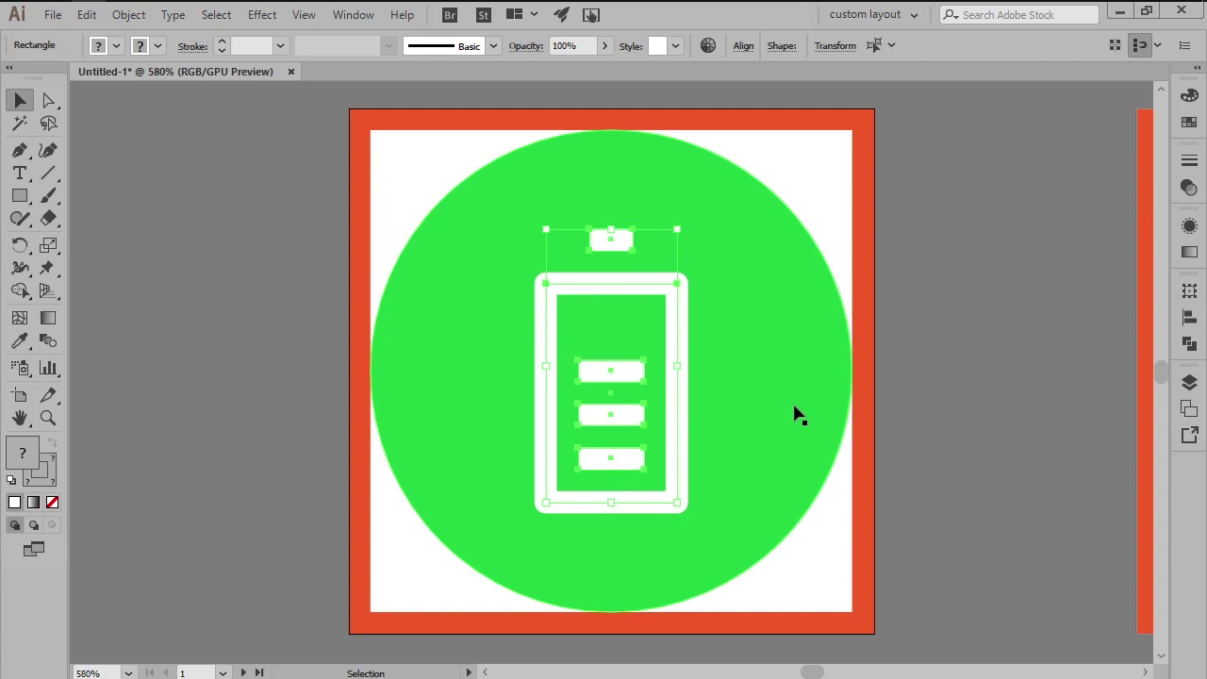
{"action": "left_click", "coordinate": [951, 431]}
{"action": "key", "text": "ctrl+a"}
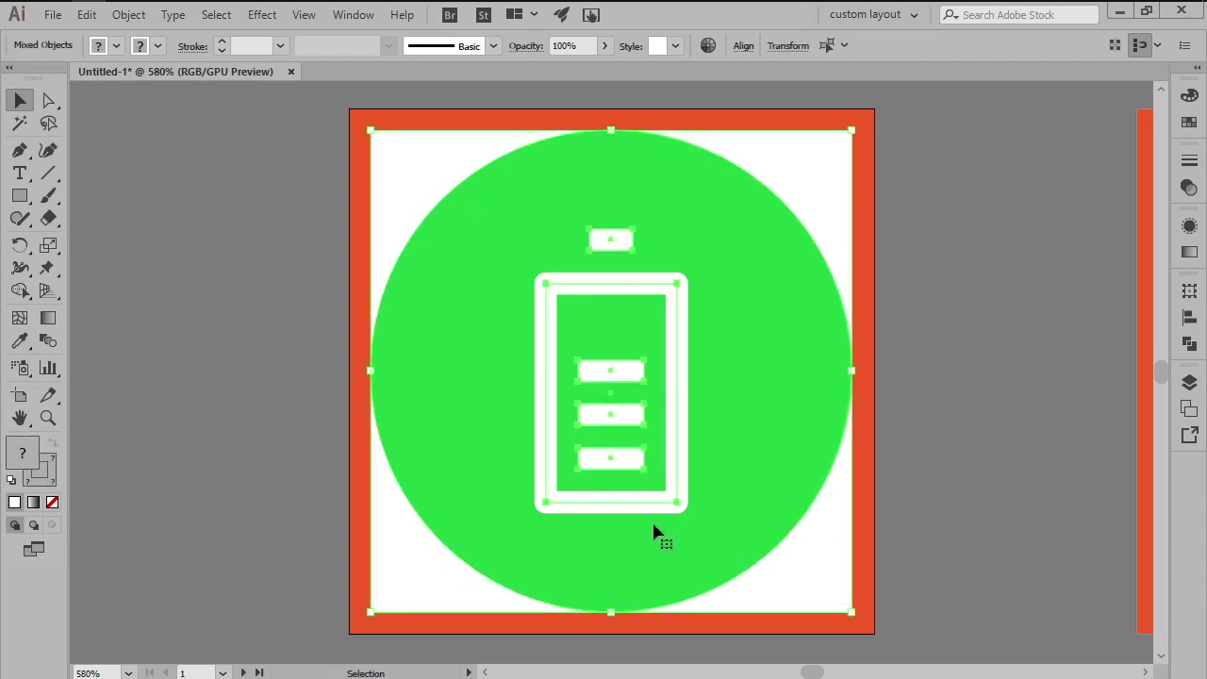
{"action": "left_click", "coordinate": [927, 432]}
{"action": "key", "text": "ctrl+minus"}
{"action": "key", "text": "ctrl+minus"}
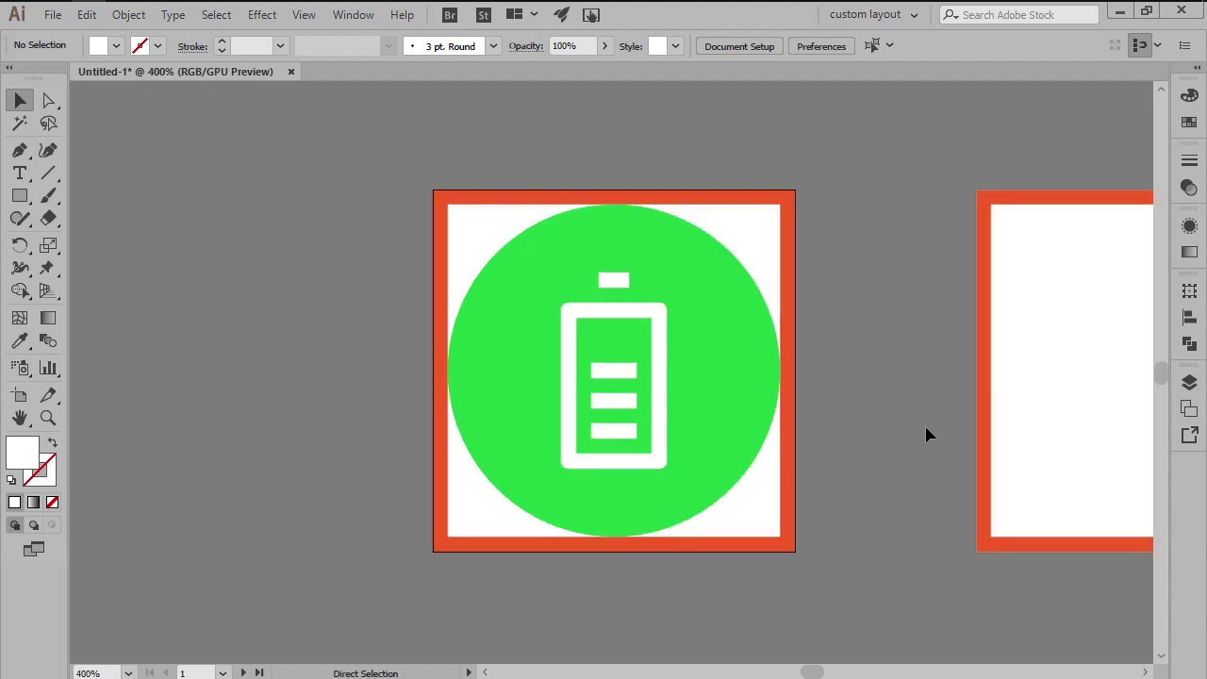
- On the second artboard, draw an 88 × 88 px circle with the Ellipse tool
{"action": "left_click", "coordinate": [927, 429]}
{"action": "key", "text": "ctrl+0"}
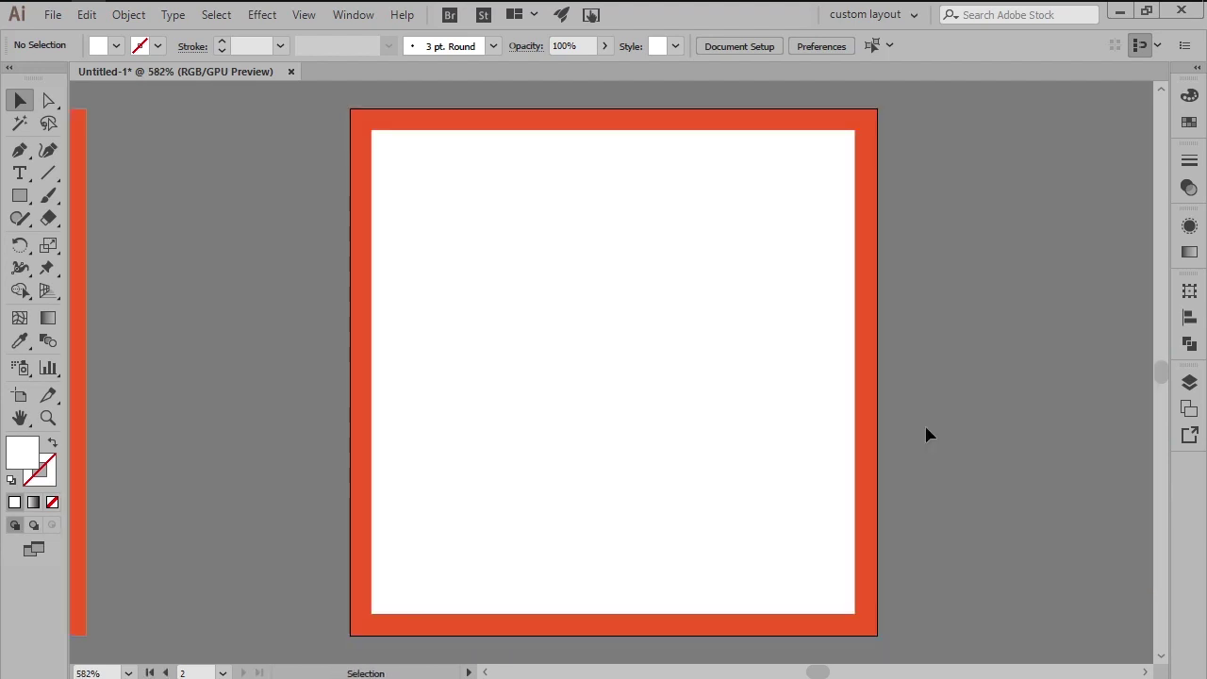
{"action": "key", "text": "l"}
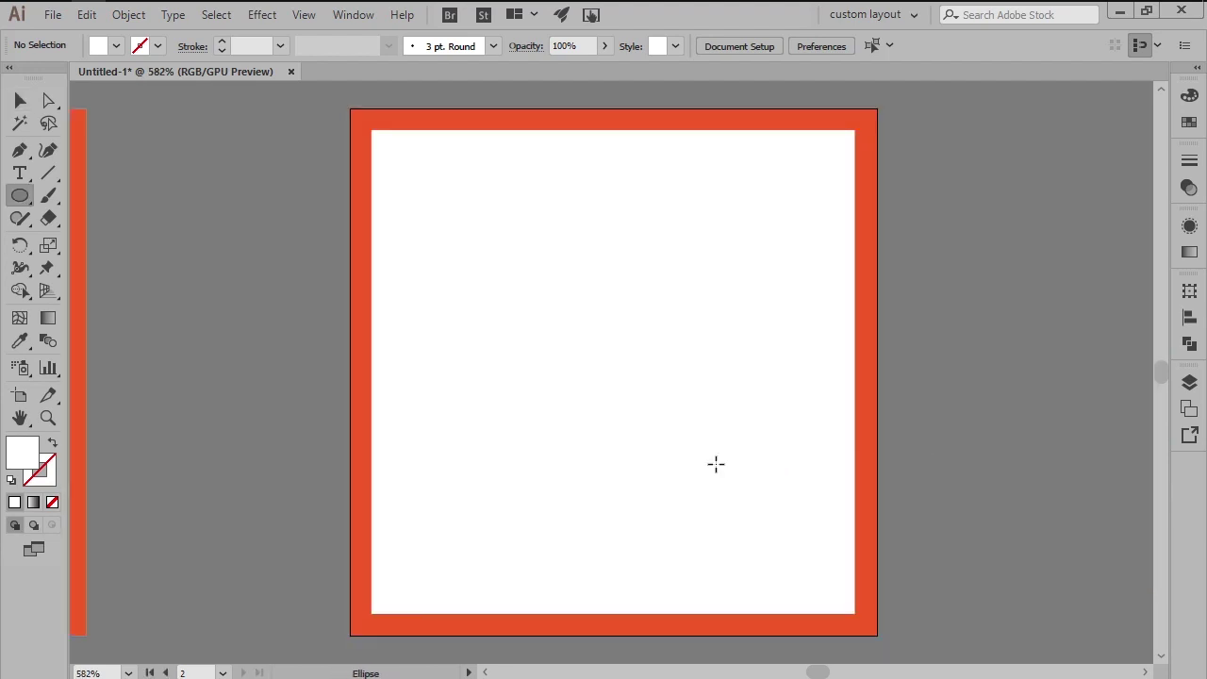
{"action": "left_click", "coordinate": [716, 464]}
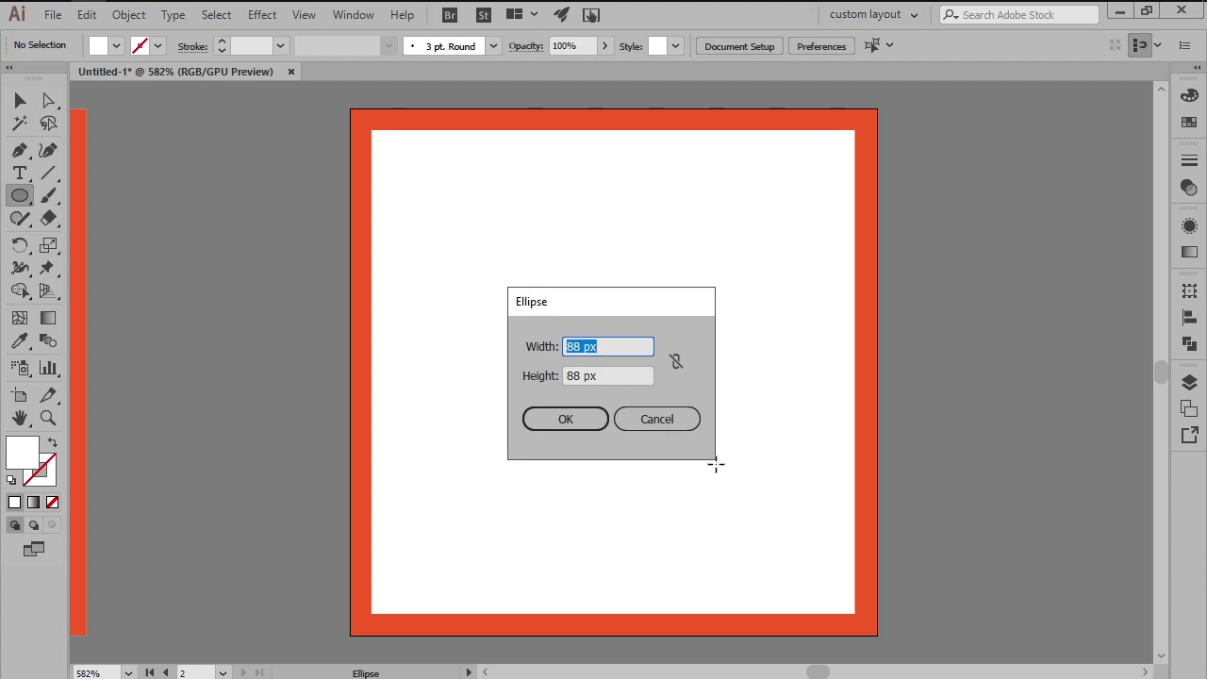
{"action": "key", "text": "Return"}
{"action": "key", "text": "v"}
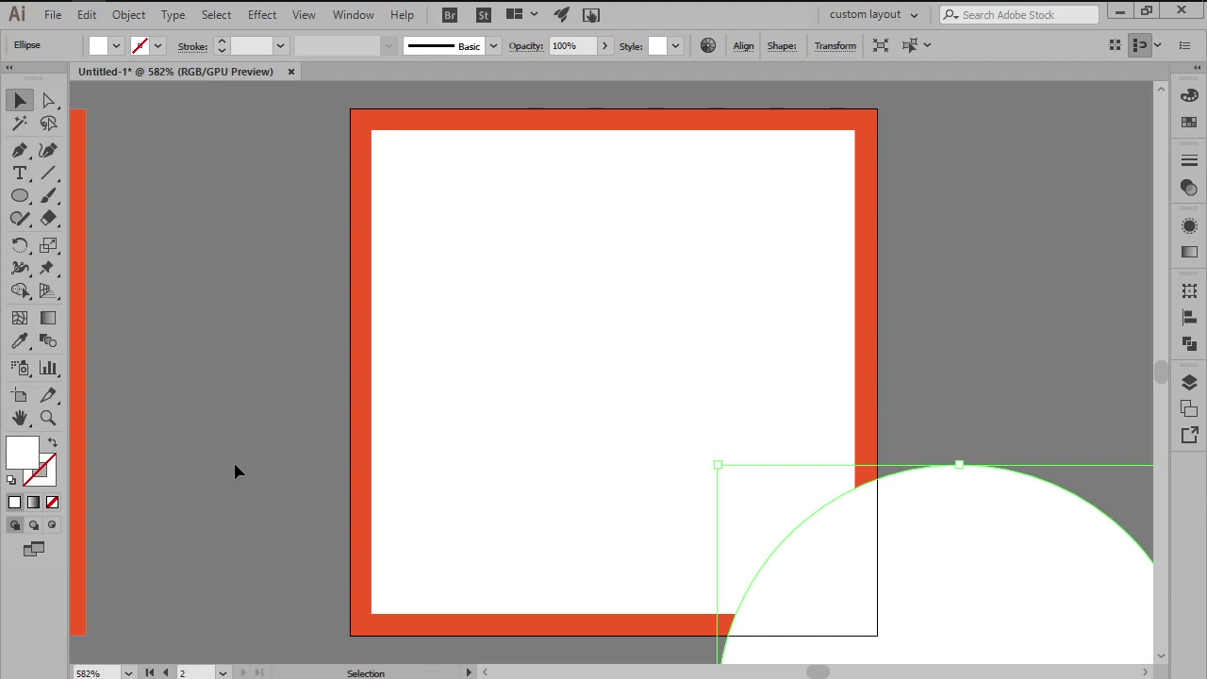
- Fill the circle with blue, hex 1B7AE2
{"action": "double_click", "coordinate": [32, 456]}
{"action": "left_click", "coordinate": [640, 356]}
{"action": "type", "text": "1B7AE2"}
{"action": "left_click", "coordinate": [791, 269]}
- Centre the circle horizontally and vertically on the artboard, then sample white as the fill
{"action": "left_click", "coordinate": [1189, 317]}
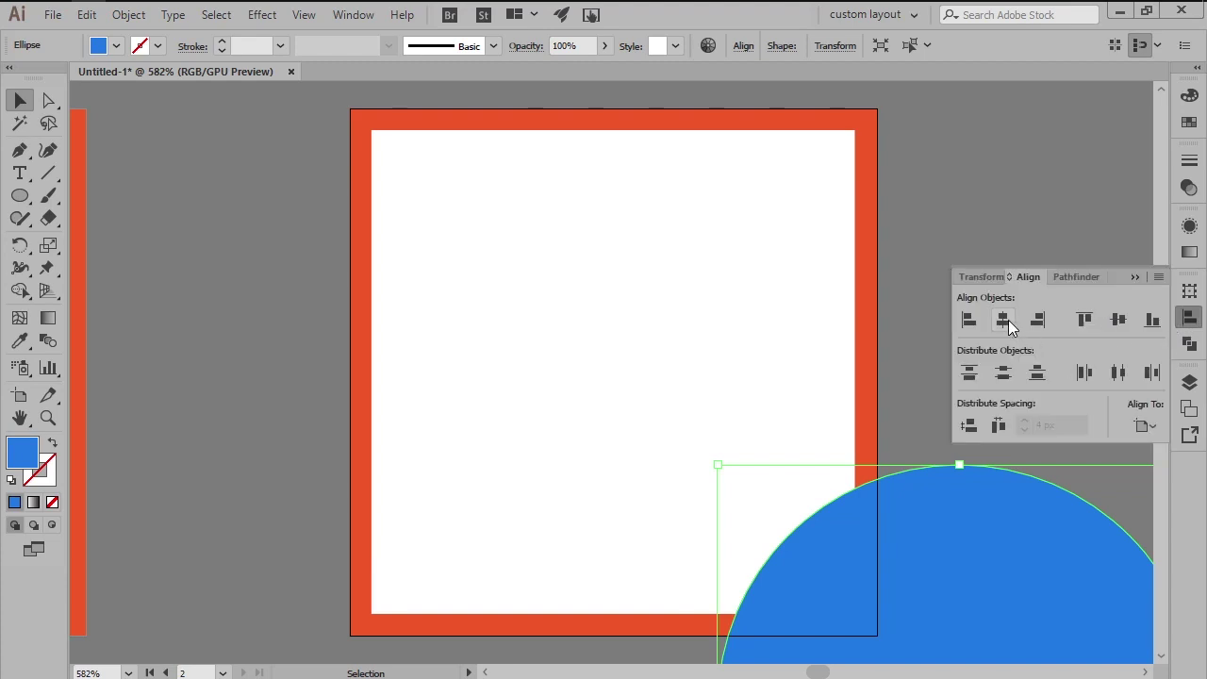
{"action": "left_click", "coordinate": [1004, 319]}
{"action": "left_click", "coordinate": [1118, 320]}
{"action": "left_click", "coordinate": [915, 365]}
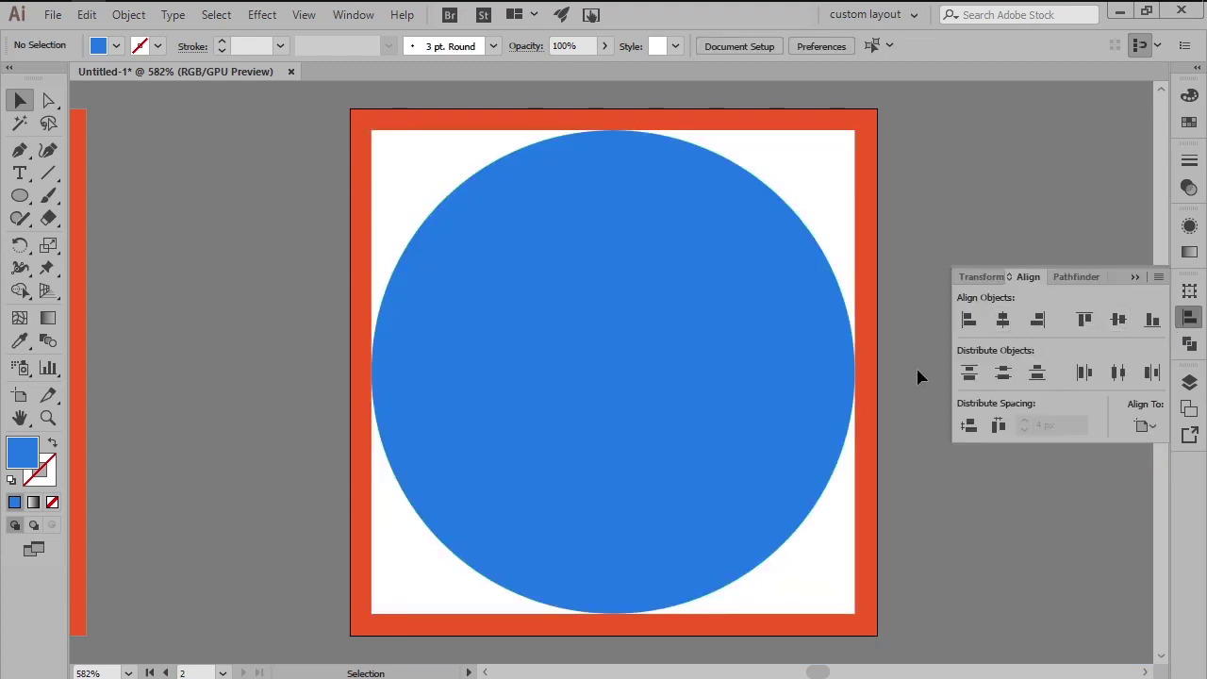
{"action": "key", "text": "i"}
{"action": "left_click", "coordinate": [836, 212]}
- Draw a 4 × 12 px white bar and centre it on the artboard
{"action": "key", "text": "v"}
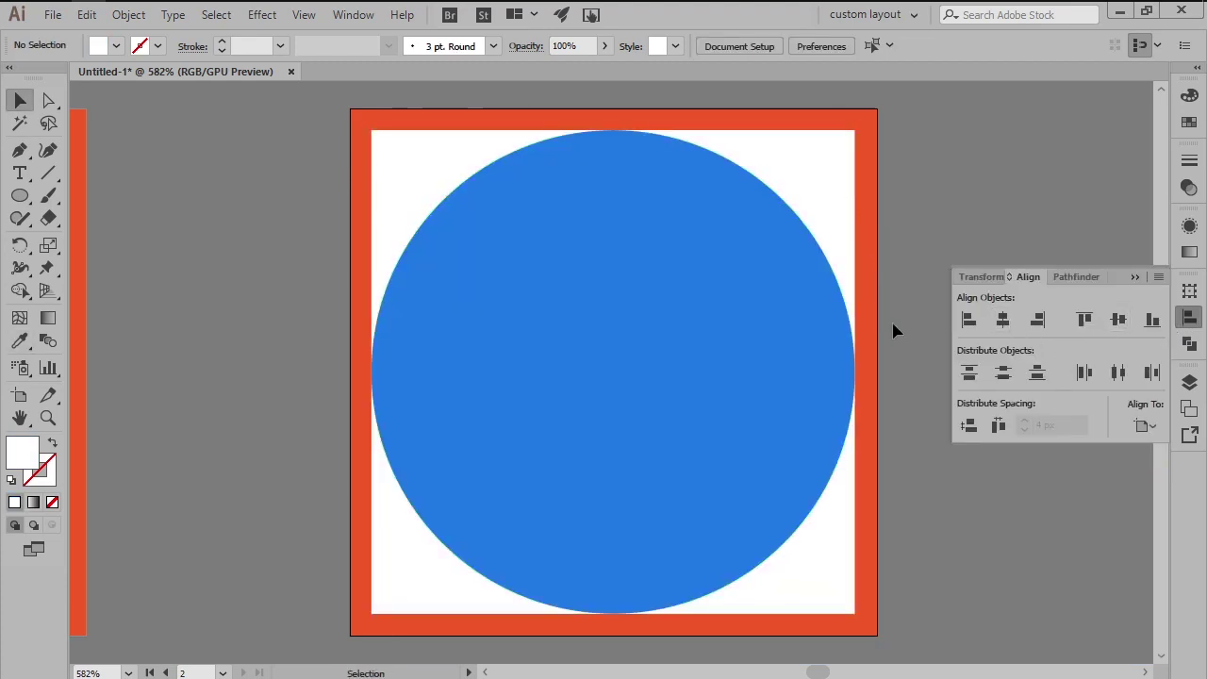
{"action": "key", "text": "m"}
{"action": "left_click", "coordinate": [893, 325]}
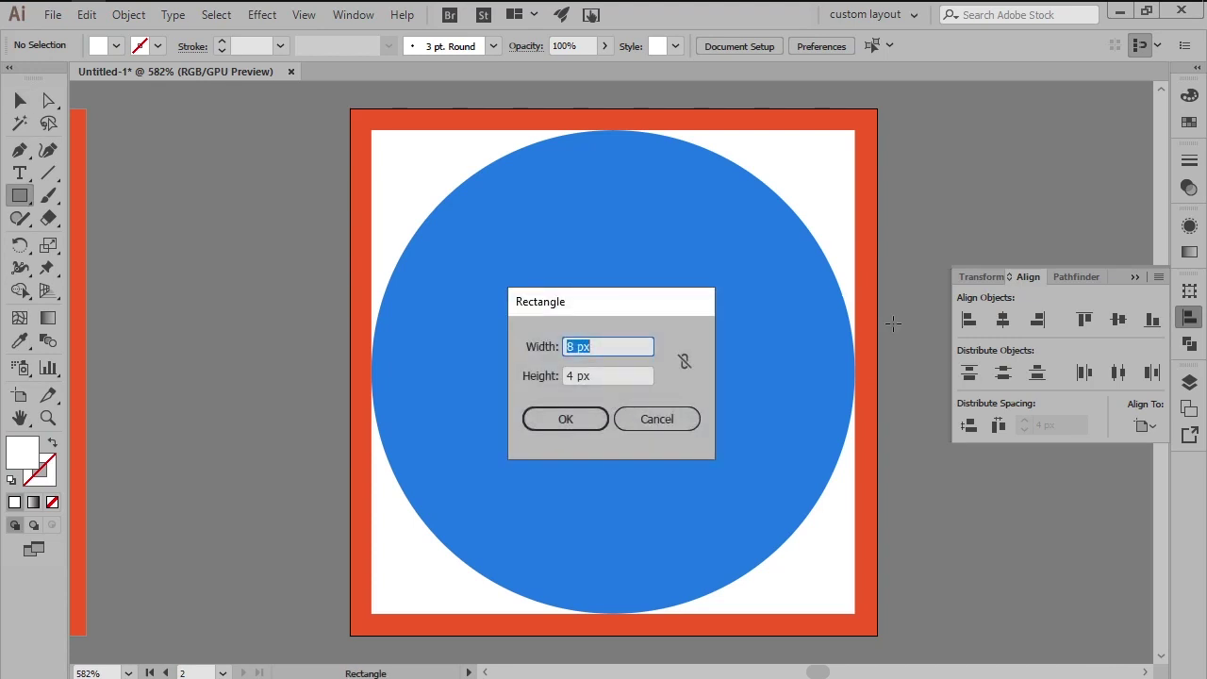
{"action": "type", "text": "4"}
{"action": "key", "text": "Tab"}
{"action": "type", "text": "12"}
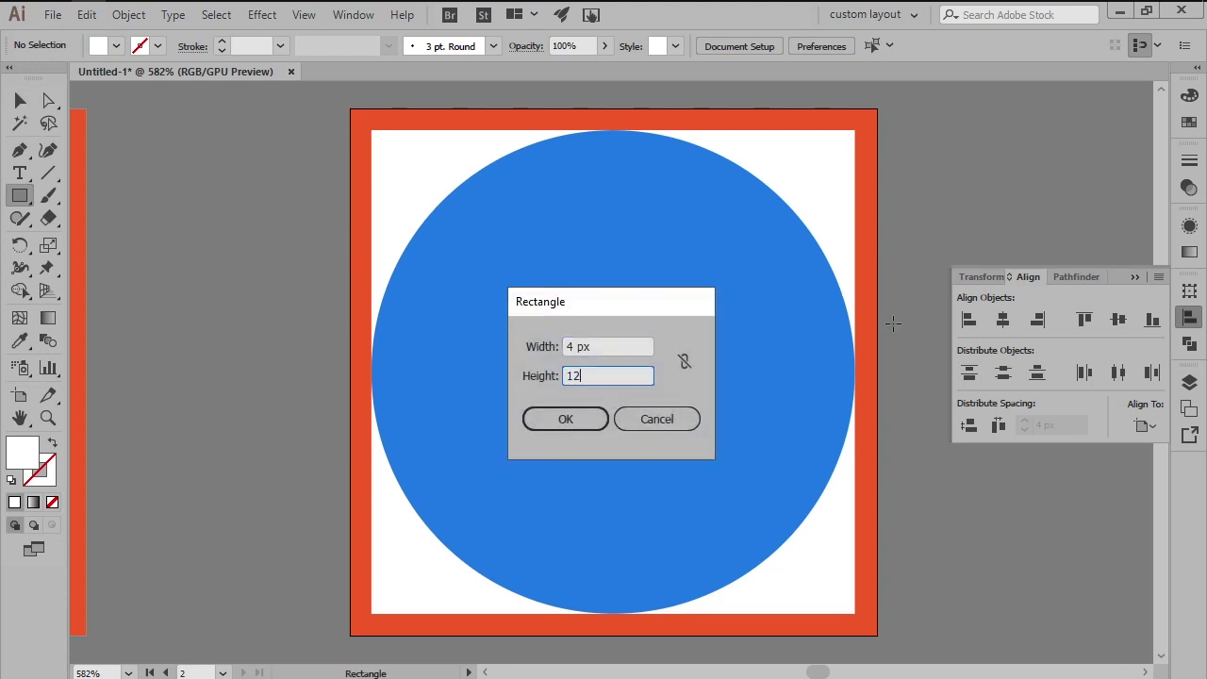
{"action": "key", "text": "Return"}
{"action": "key", "text": "v"}
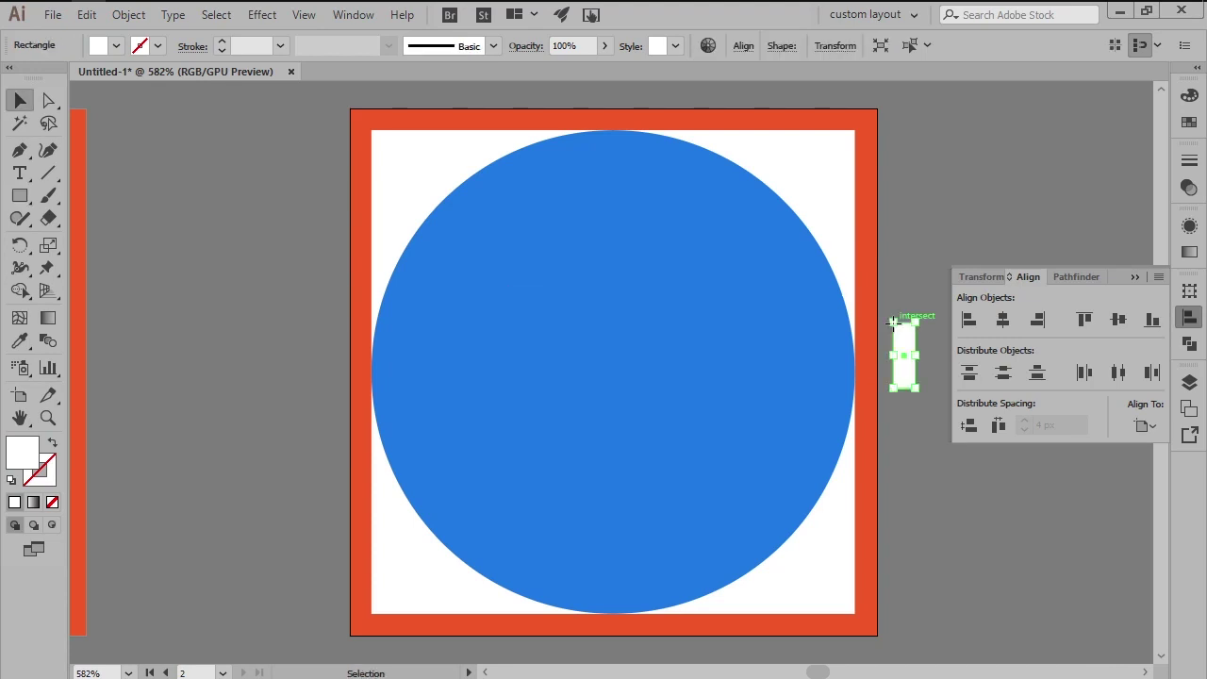
{"action": "left_click", "coordinate": [1002, 319]}
{"action": "left_click", "coordinate": [1117, 320]}
{"action": "left_click", "coordinate": [1190, 318]}
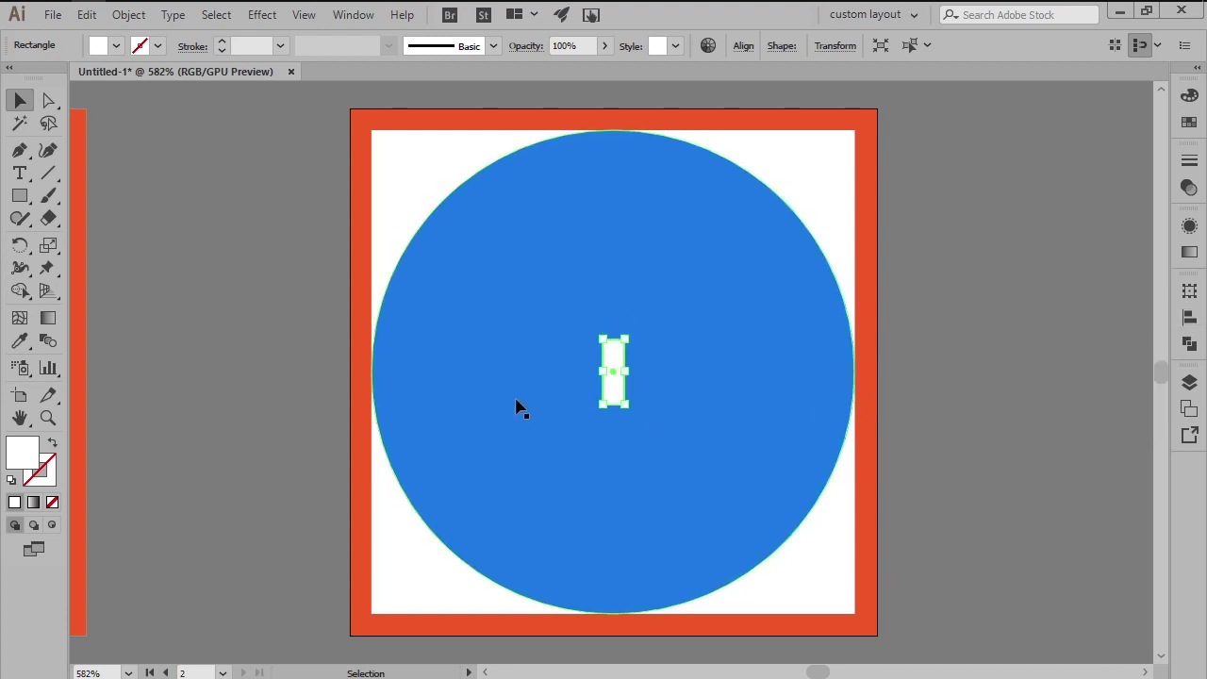
- Move the bar down 20 px with Transform > Move
{"action": "right_click", "coordinate": [468, 376]}
{"action": "mouse_move", "coordinate": [587, 558]}
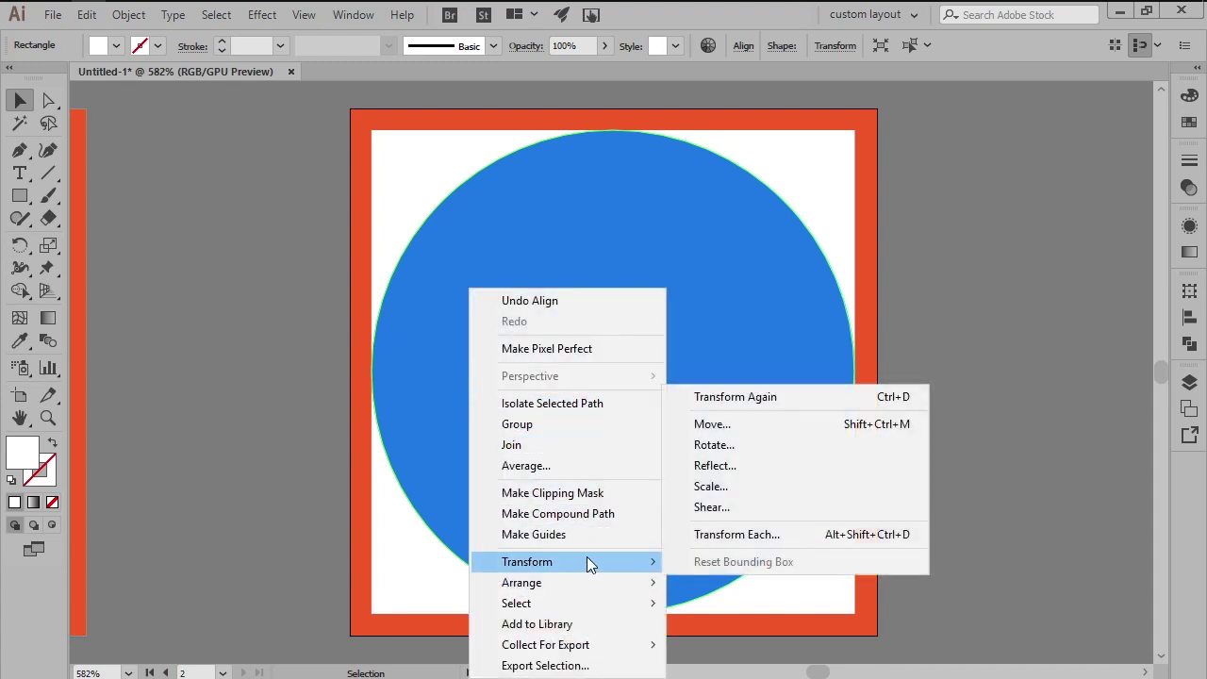
{"action": "left_click", "coordinate": [722, 425]}
{"action": "key", "text": "Tab"}
{"action": "type", "text": "20"}
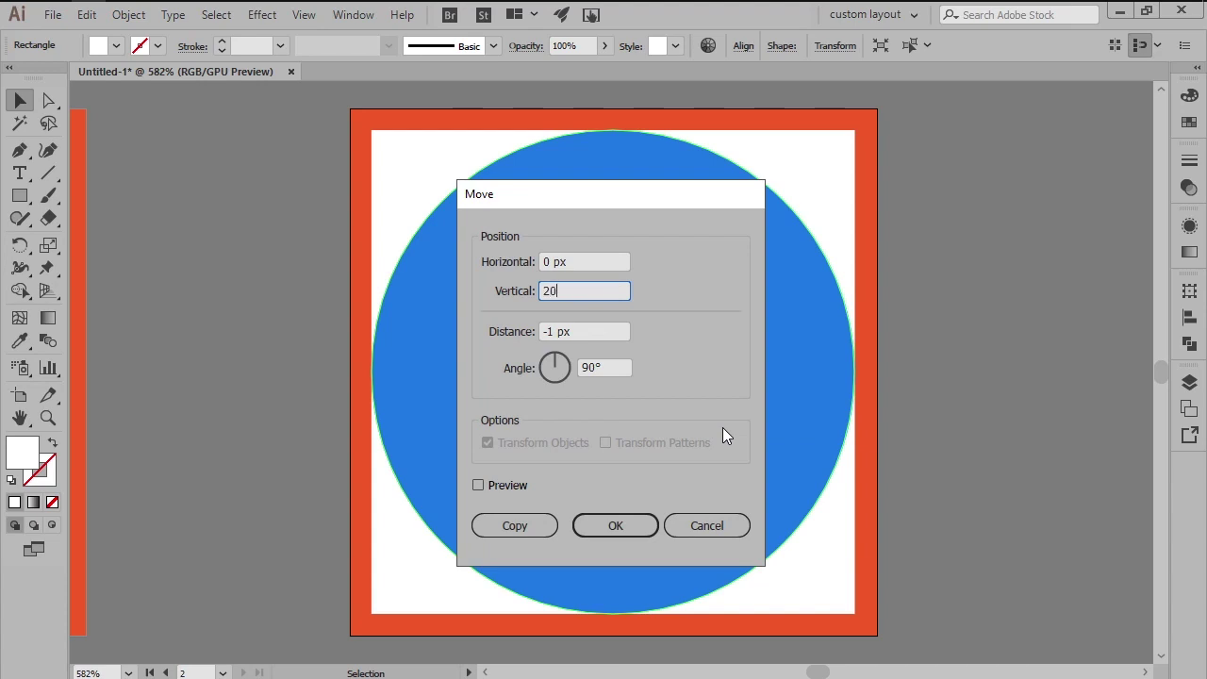
{"action": "key", "text": "Return"}
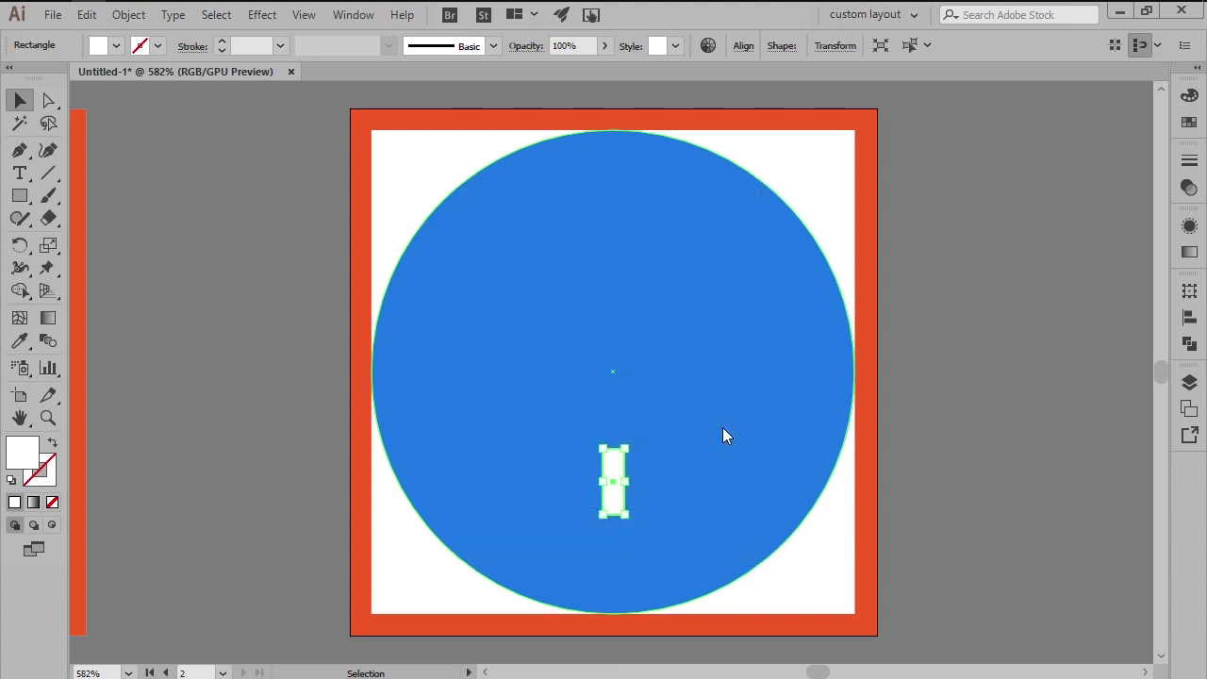
{"action": "left_click", "coordinate": [838, 550]}
- Draw a 12 × 4 px rectangle and drag it onto the bar to form a T
{"action": "key", "text": "m"}
{"action": "left_click", "coordinate": [840, 555]}
{"action": "type", "text": "12"}
{"action": "key", "text": "Tab"}
{"action": "type", "text": "4"}
{"action": "key", "text": "Return"}
{"action": "key", "text": "v"}
{"action": "left_click", "coordinate": [817, 577]}
{"action": "left_click_drag", "start_coordinate": [879, 572], "coordinate": [615, 454]}
{"action": "left_click", "coordinate": [808, 586]}
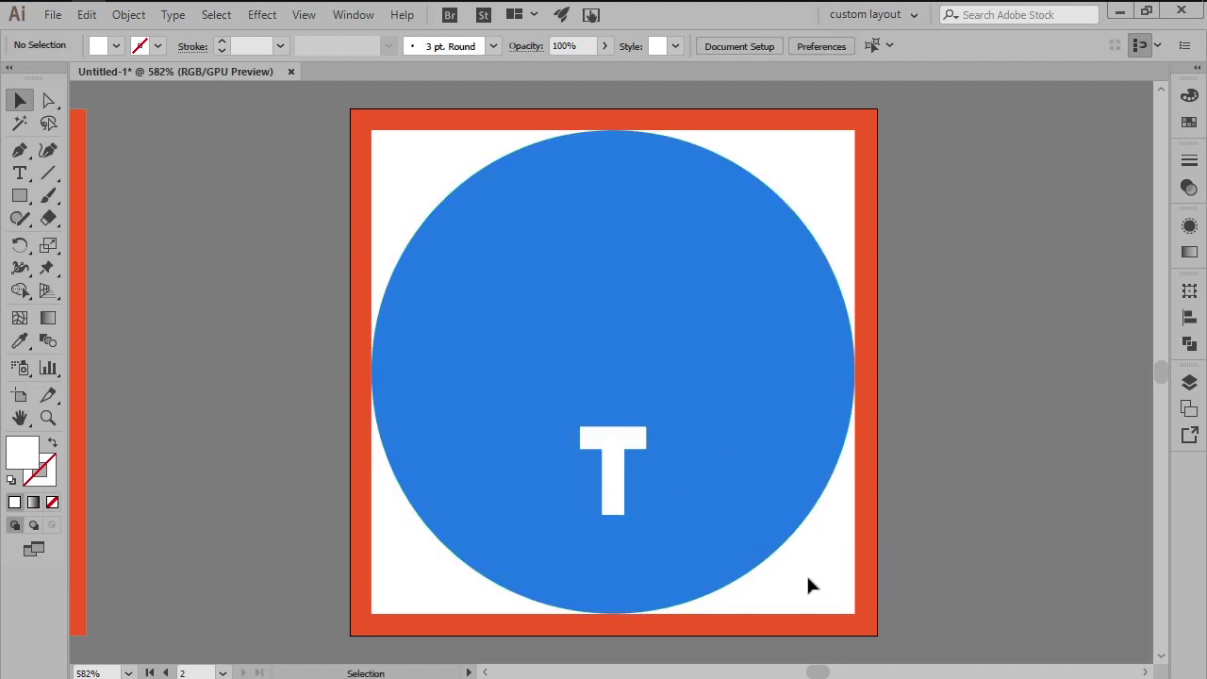
- Draw a 4 × 22 px white rectangle
{"action": "key", "text": "m"}
{"action": "left_click", "coordinate": [809, 578]}
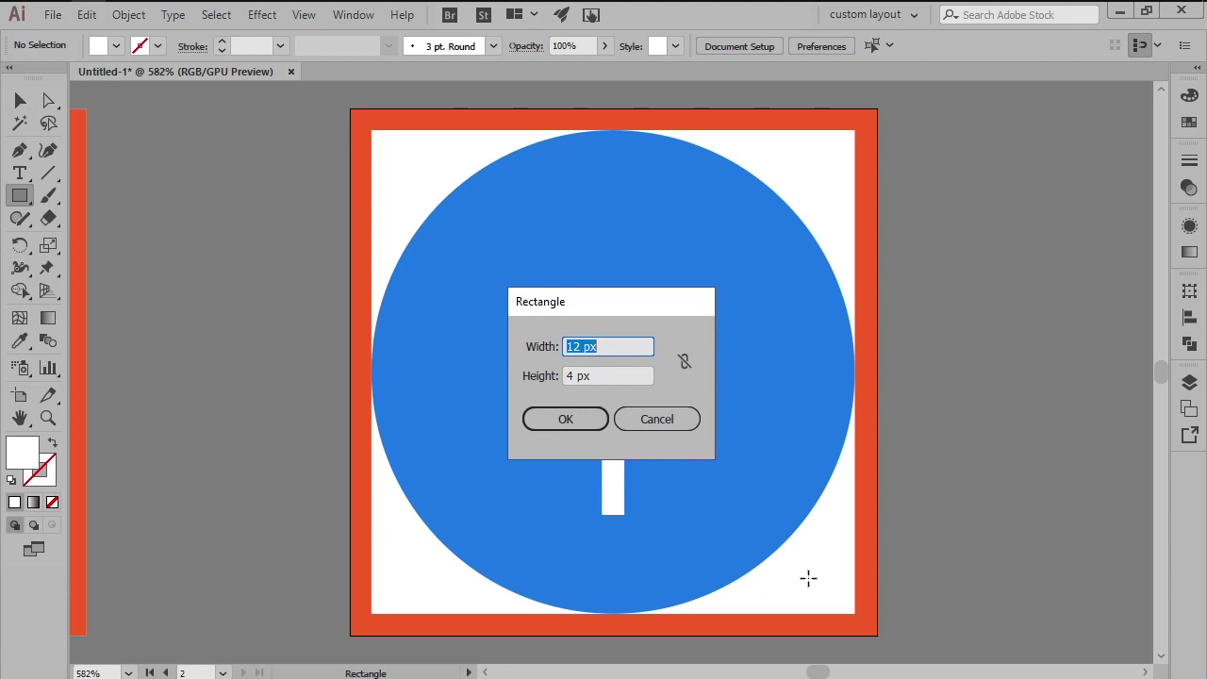
{"action": "type", "text": "4"}
{"action": "key", "text": "Tab"}
{"action": "type", "text": "22"}
{"action": "key", "text": "Return"}
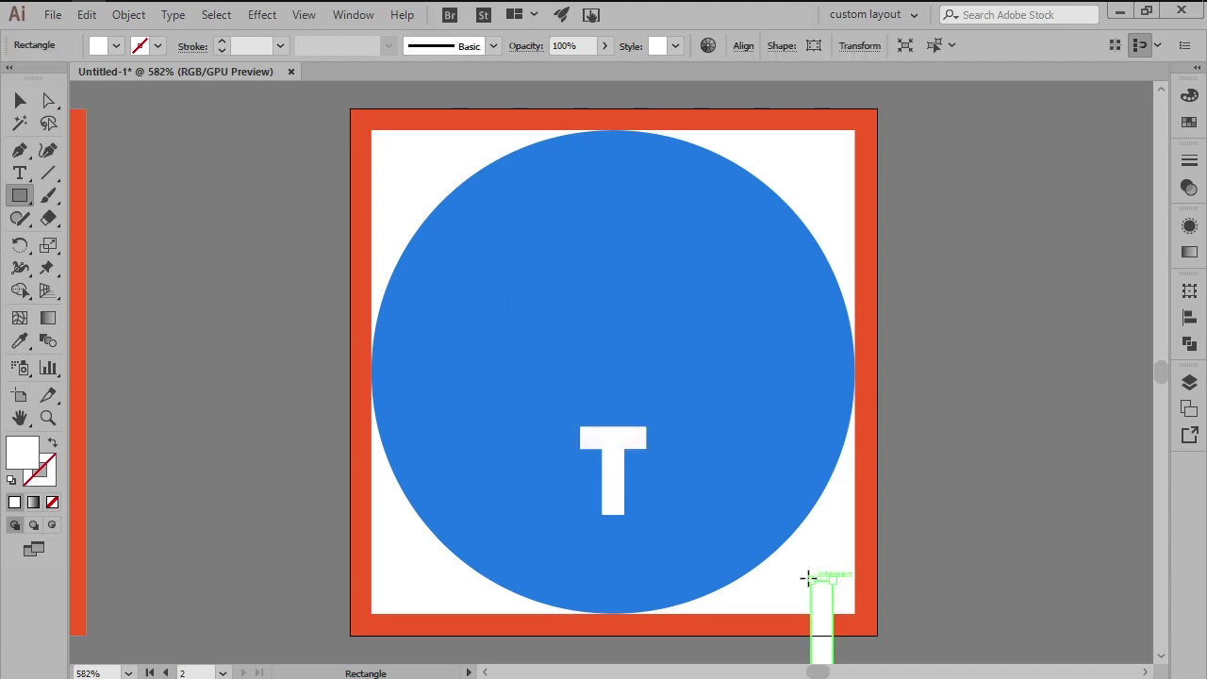
{"action": "key", "text": "v"}
- Place the tall bar just above the T and select all three slider parts
{"action": "left_click_drag", "start_coordinate": [809, 578], "coordinate": [625, 278]}
{"action": "key", "text": "Up"}
{"action": "key", "text": "Up"}
{"action": "key", "text": "Up"}
{"action": "key", "text": "Up"}
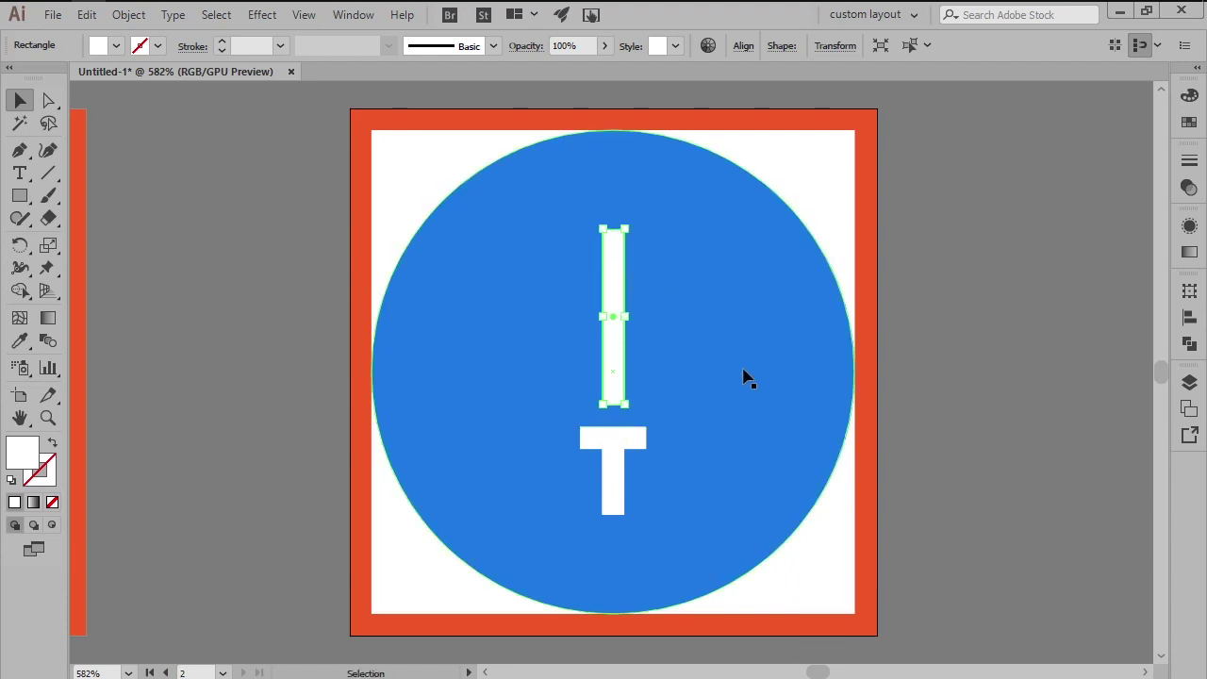
{"action": "left_click", "coordinate": [617, 436], "text": "shift"}
{"action": "left_click", "coordinate": [615, 485], "text": "shift"}
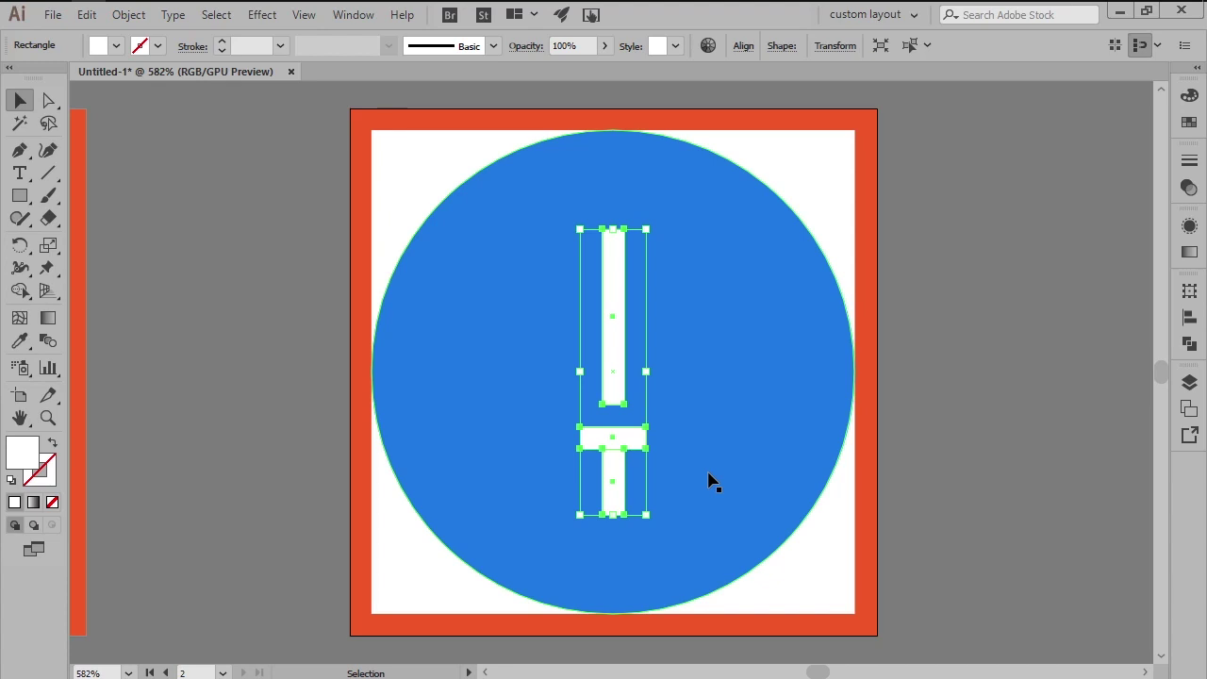
- Move the copied slider 16 px left (Horizontal -16, Vertical 0)
{"action": "right_click", "coordinate": [709, 474]}
{"action": "mouse_move", "coordinate": [745, 356]}
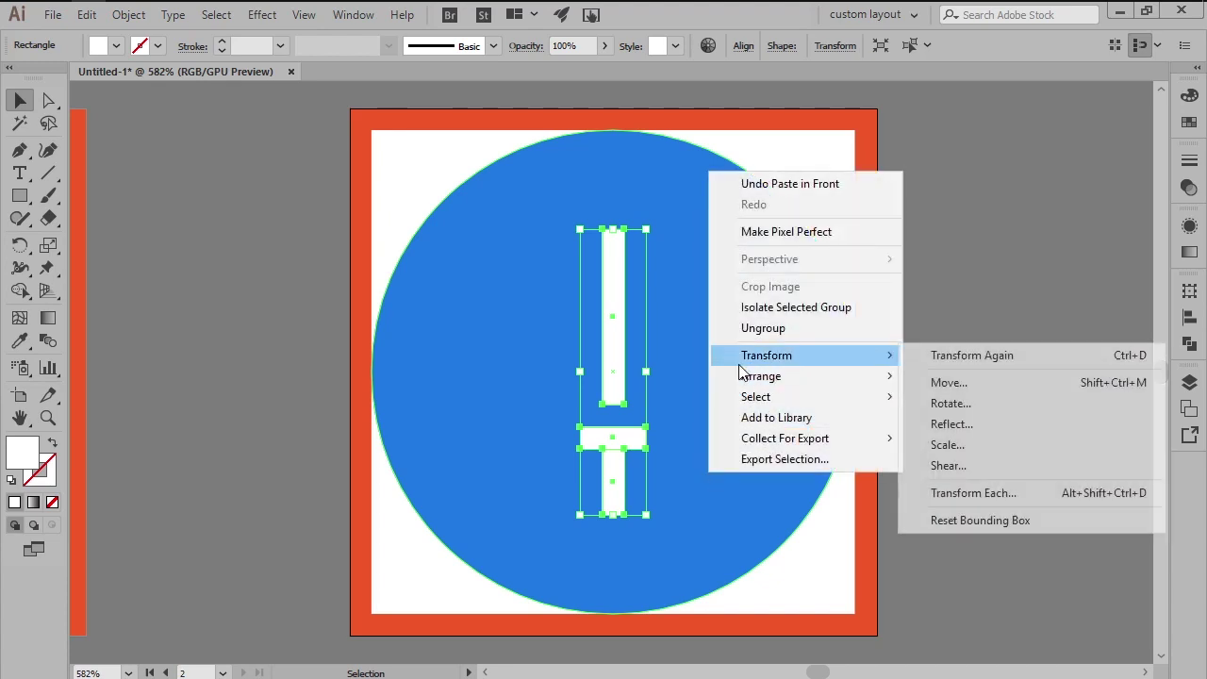
{"action": "left_click", "coordinate": [948, 383]}
{"action": "type", "text": "-16"}
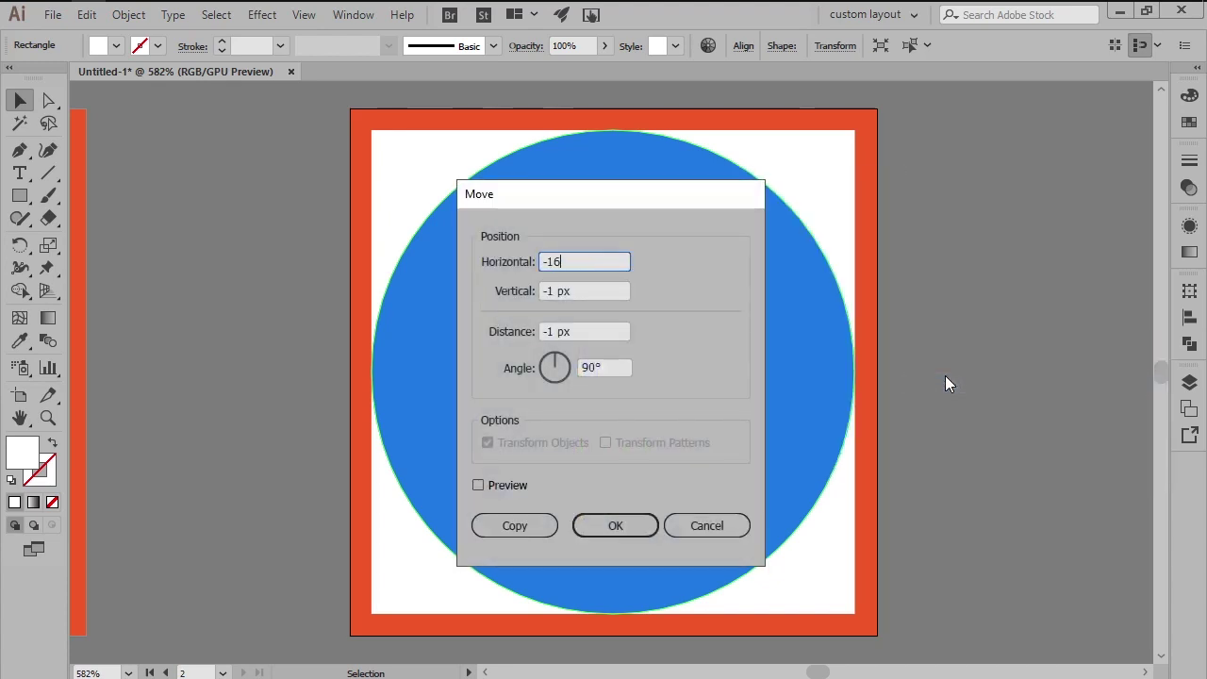
{"action": "key", "text": "Tab"}
{"action": "type", "text": "0"}
{"action": "key", "text": "Return"}
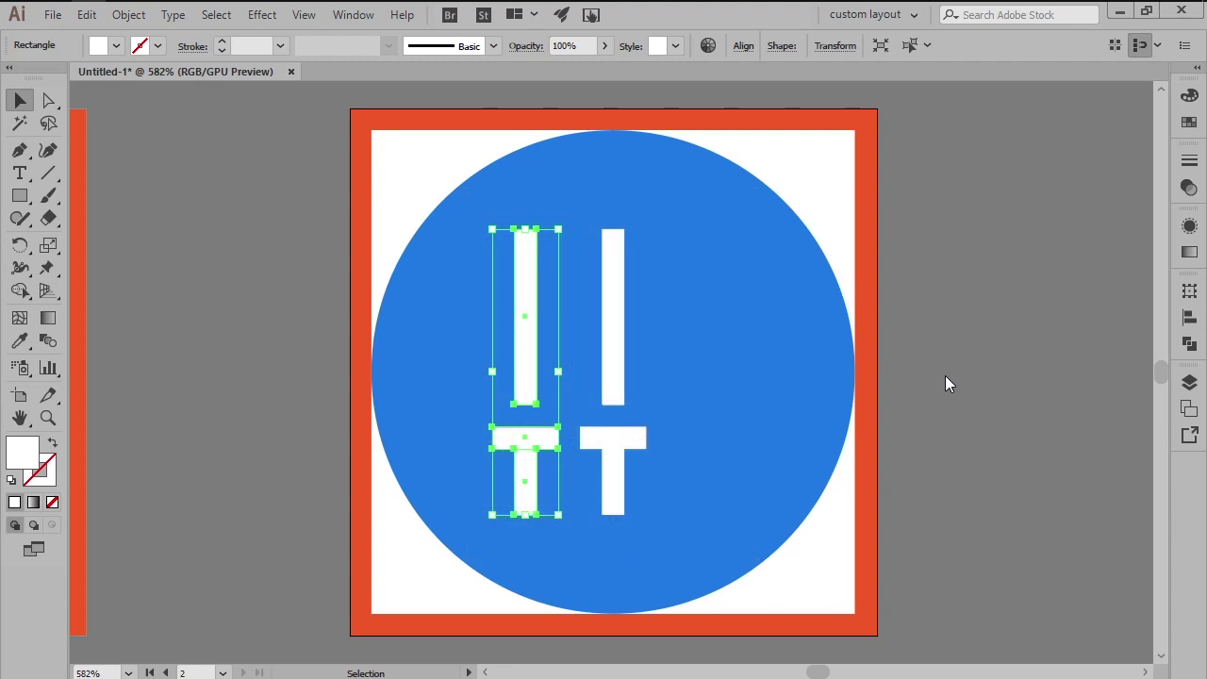
- Reflect the left slider across the horizontal axis to flip it upside down
{"action": "right_click", "coordinate": [945, 376]}
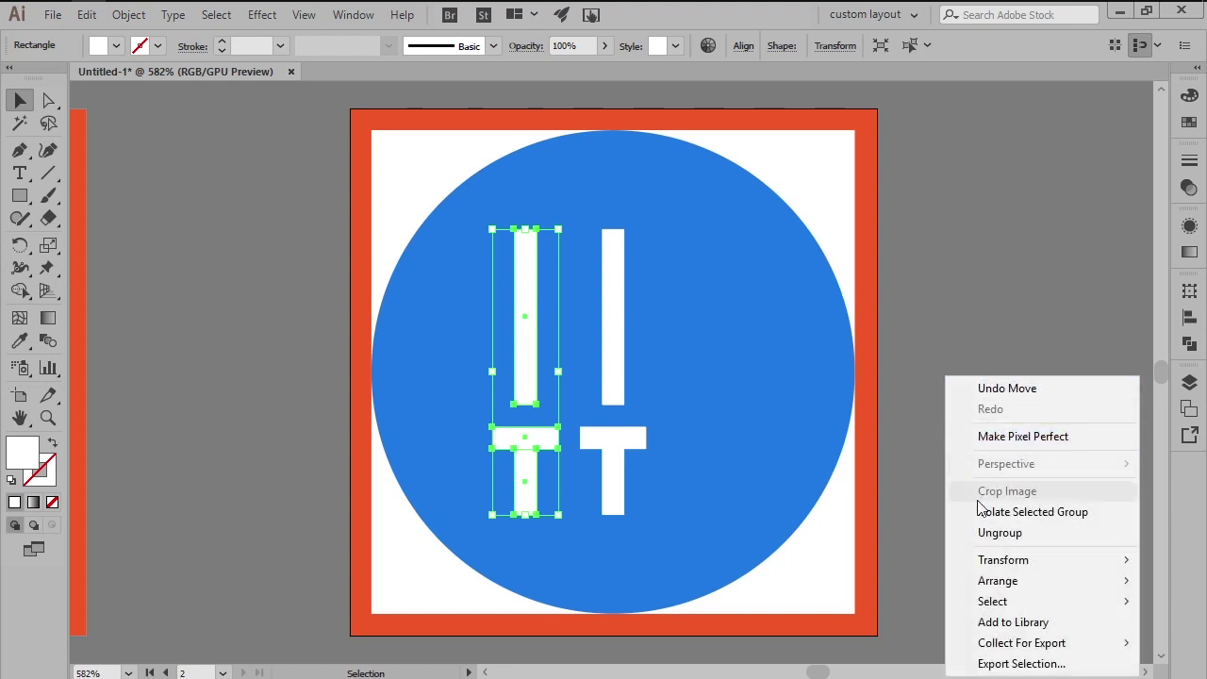
{"action": "mouse_move", "coordinate": [987, 568]}
{"action": "left_click", "coordinate": [811, 463]}
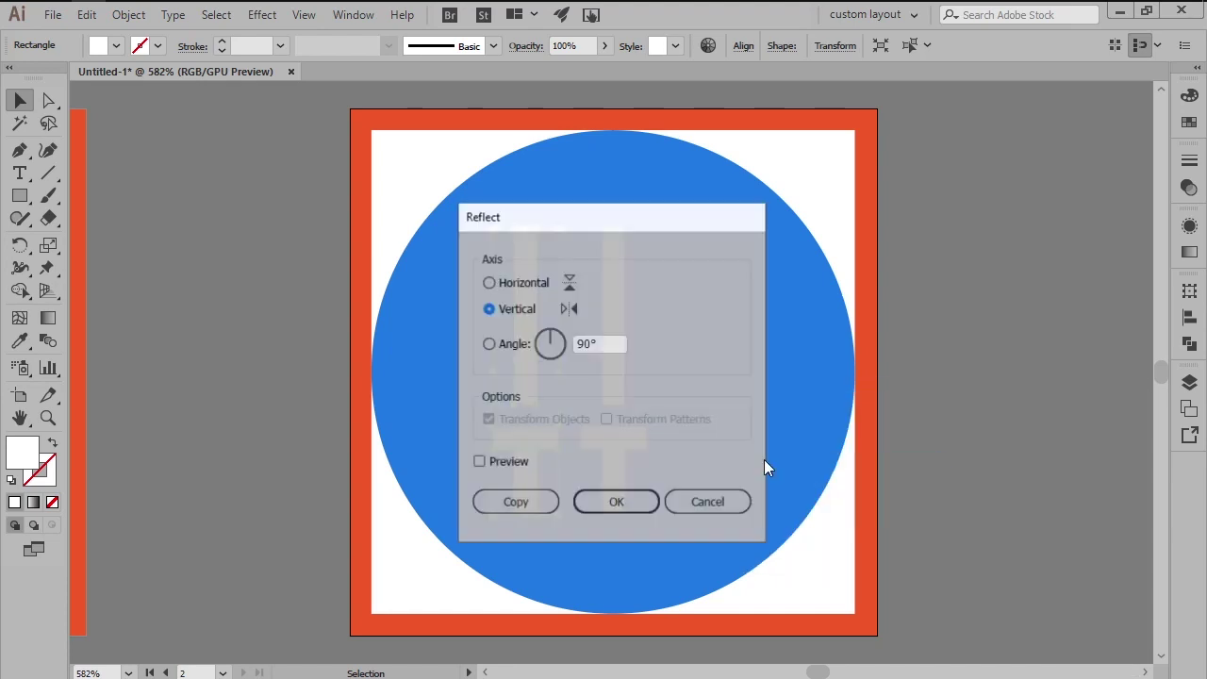
{"action": "left_click", "coordinate": [503, 283]}
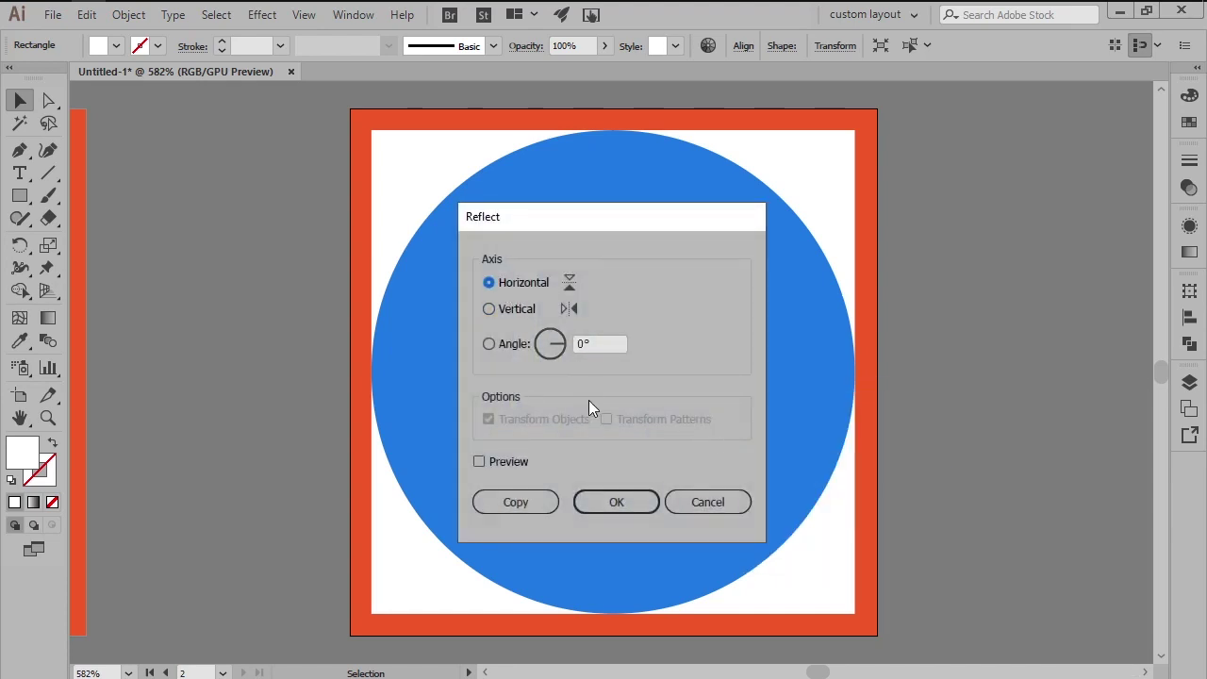
{"action": "left_click", "coordinate": [622, 503]}
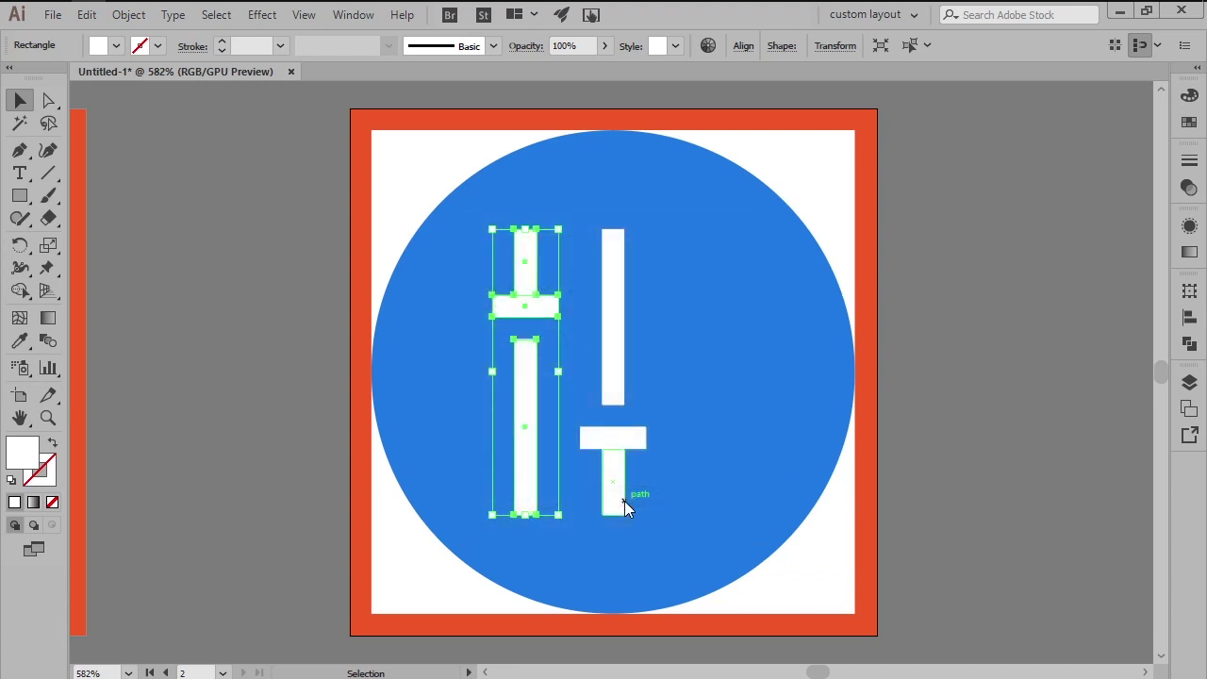
- Inside the left slider's group, nudge its crossbar down, then reselect the slider
{"action": "double_click", "coordinate": [537, 312]}
{"action": "left_click", "coordinate": [537, 312]}
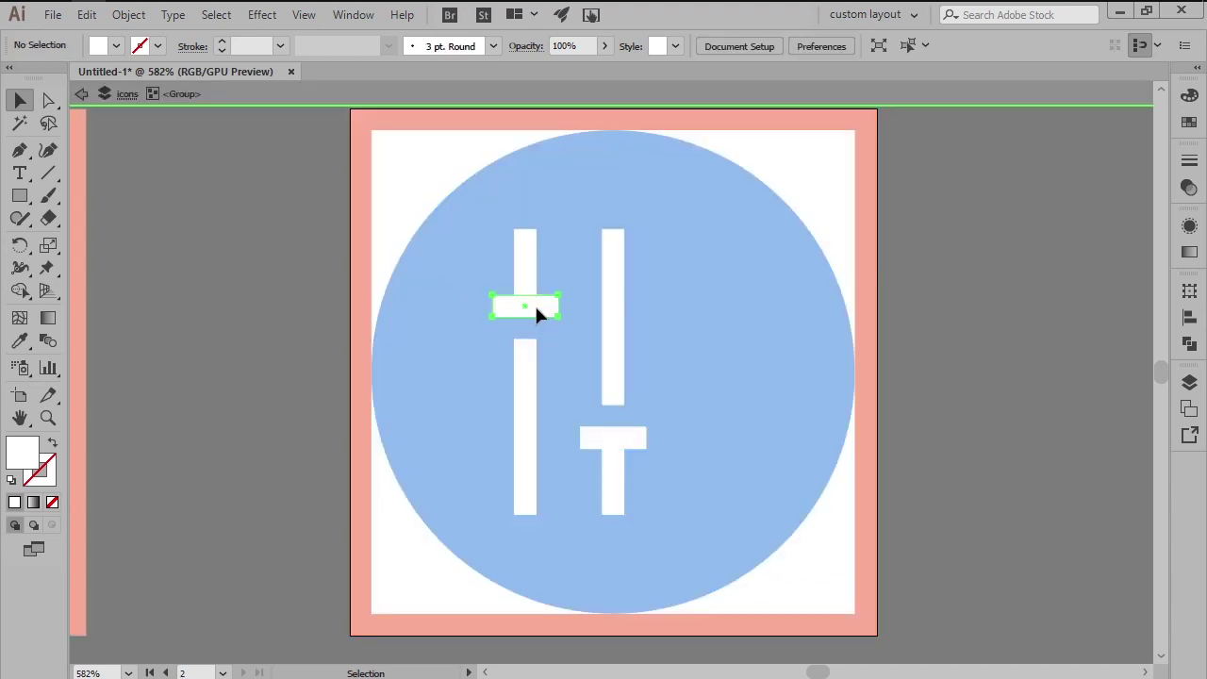
{"action": "key", "text": "Down"}
{"action": "key", "text": "Down"}
{"action": "key", "text": "Down"}
{"action": "key", "text": "Down"}
{"action": "left_click", "coordinate": [583, 356]}
{"action": "key", "text": "Escape"}
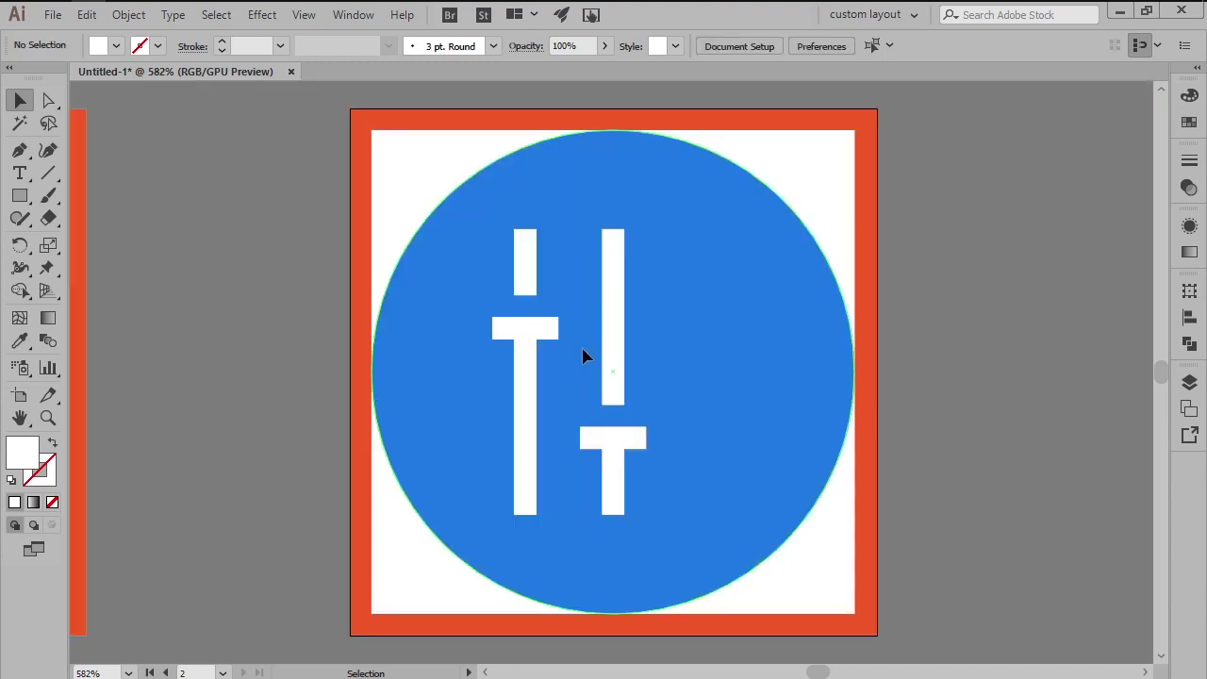
{"action": "left_click", "coordinate": [544, 333]}
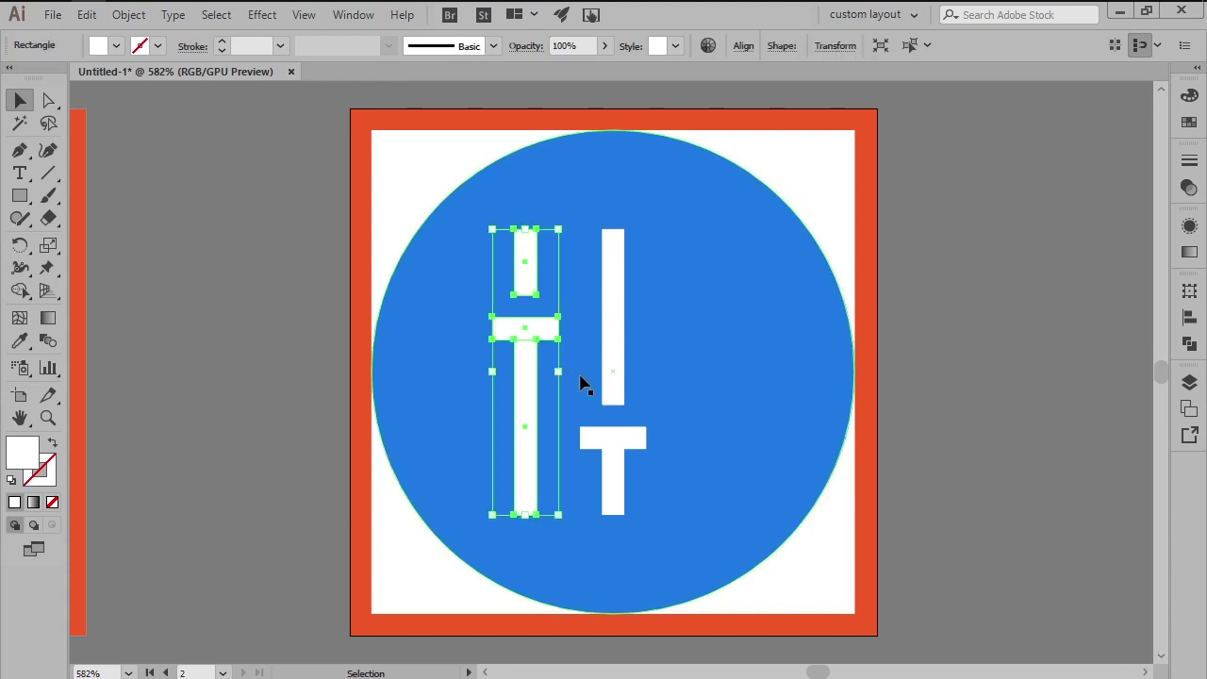
- Copy the left slider 32 px to the right (Horizontal 32, Vertical 0)
{"action": "right_click", "coordinate": [580, 375]}
{"action": "mouse_move", "coordinate": [660, 556]}
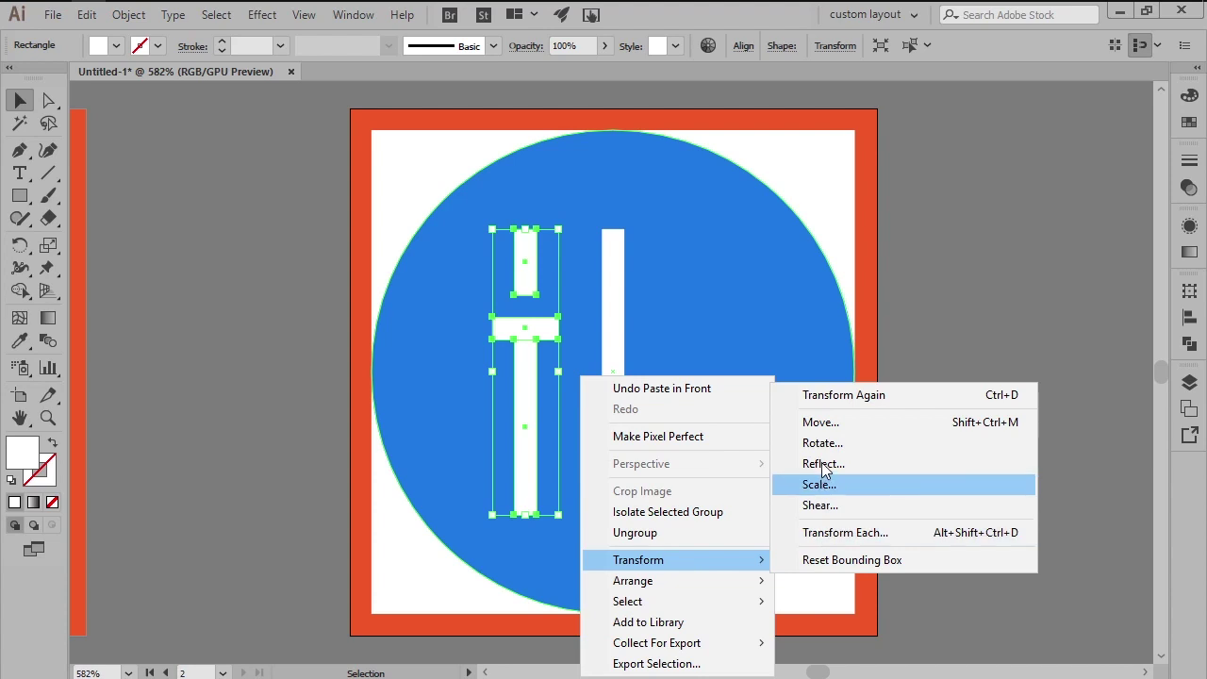
{"action": "left_click", "coordinate": [820, 422]}
{"action": "type", "text": "32"}
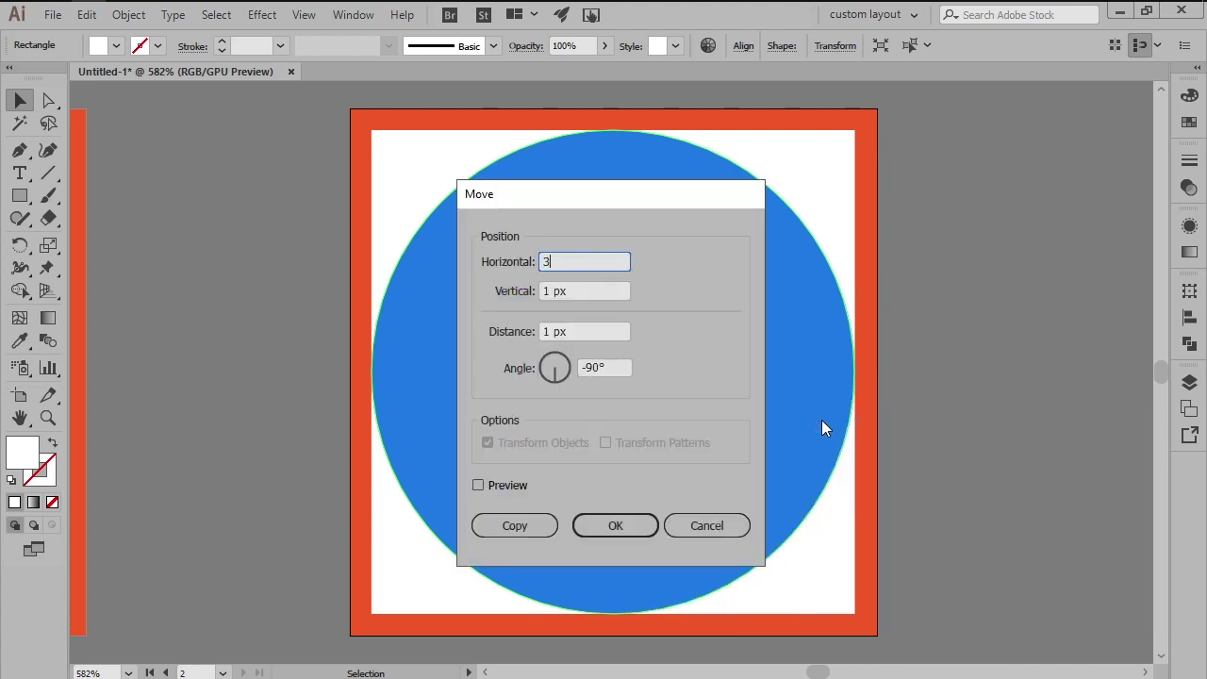
{"action": "key", "text": "Tab"}
{"action": "type", "text": "0"}
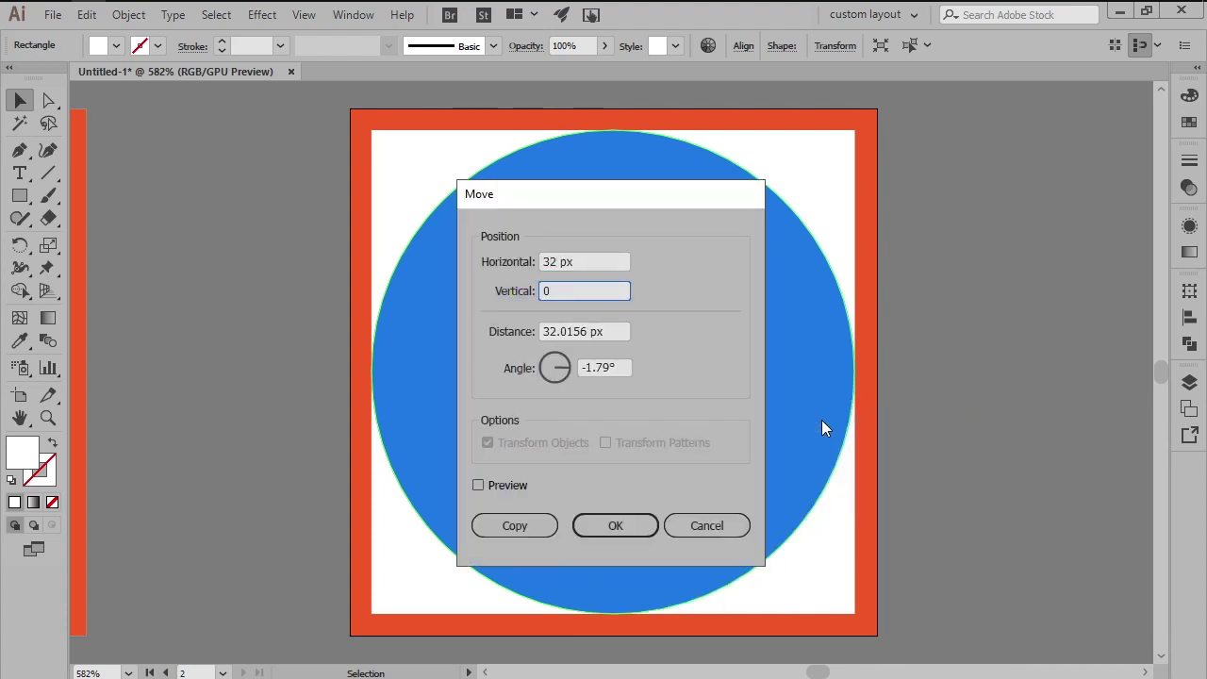
{"action": "key", "text": "alt+Return"}
- Marquee-select the sliders and circle to check the finished equalizer icon
{"action": "left_click", "coordinate": [897, 447]}
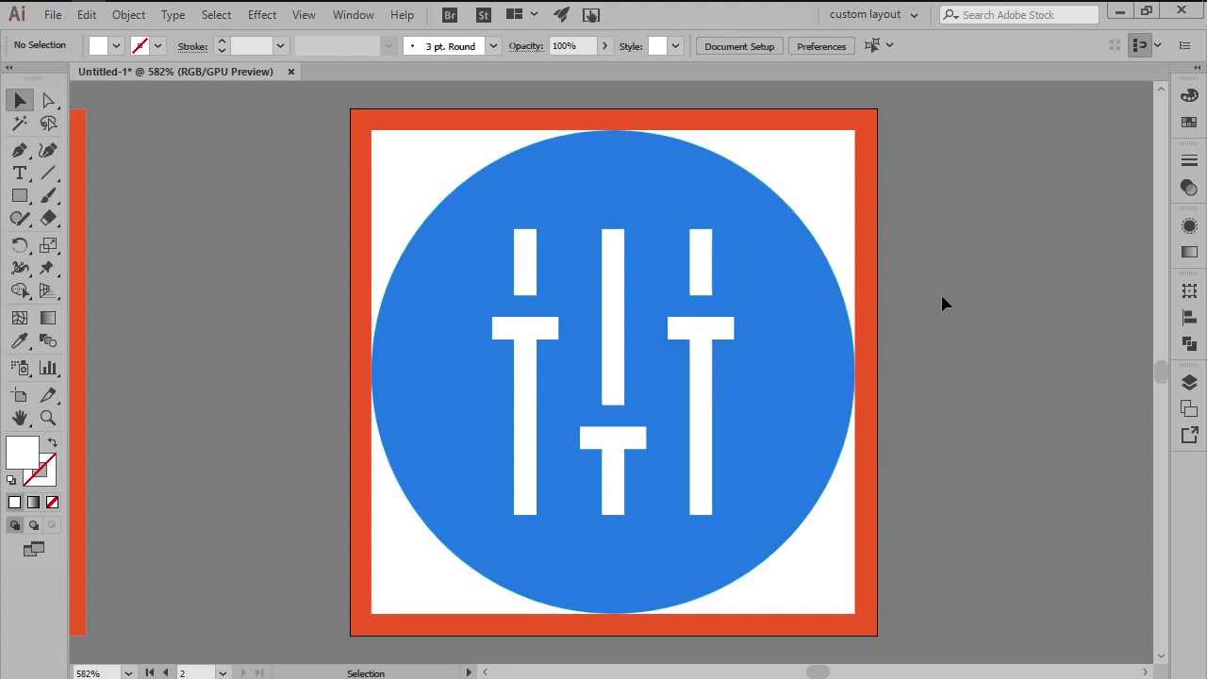
{"action": "left_click_drag", "start_coordinate": [868, 229], "coordinate": [445, 563]}
{"action": "left_click", "coordinate": [784, 450], "text": "shift"}
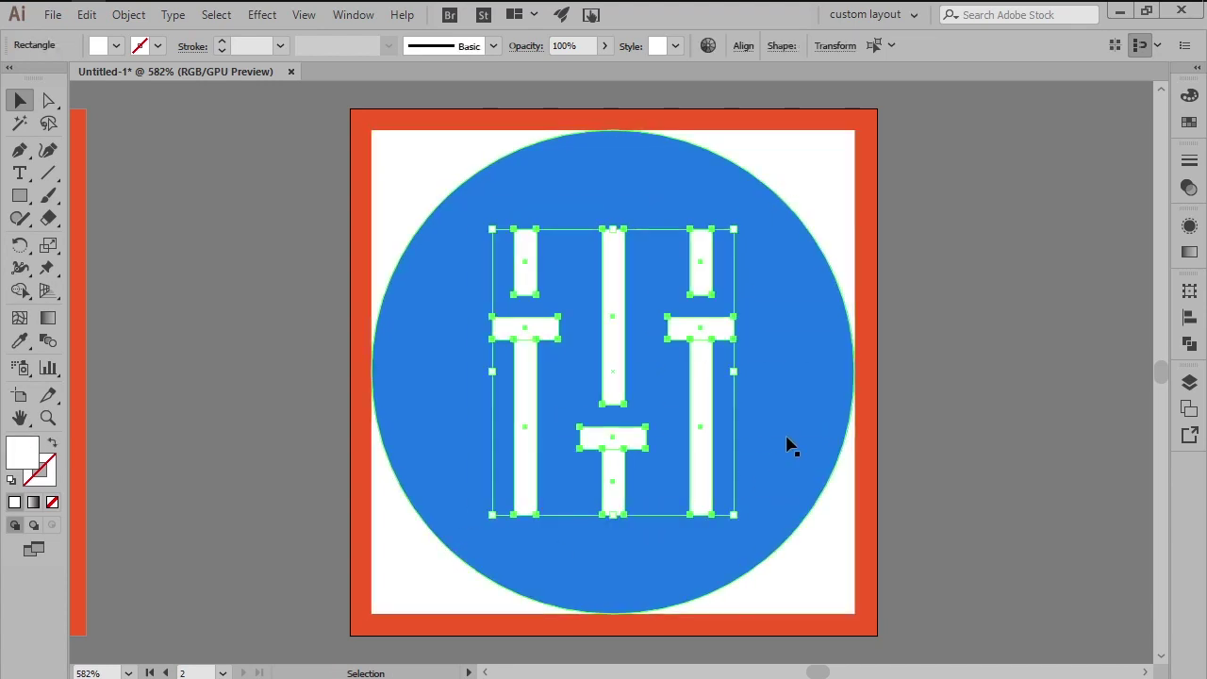
{"action": "left_click", "coordinate": [942, 447]}
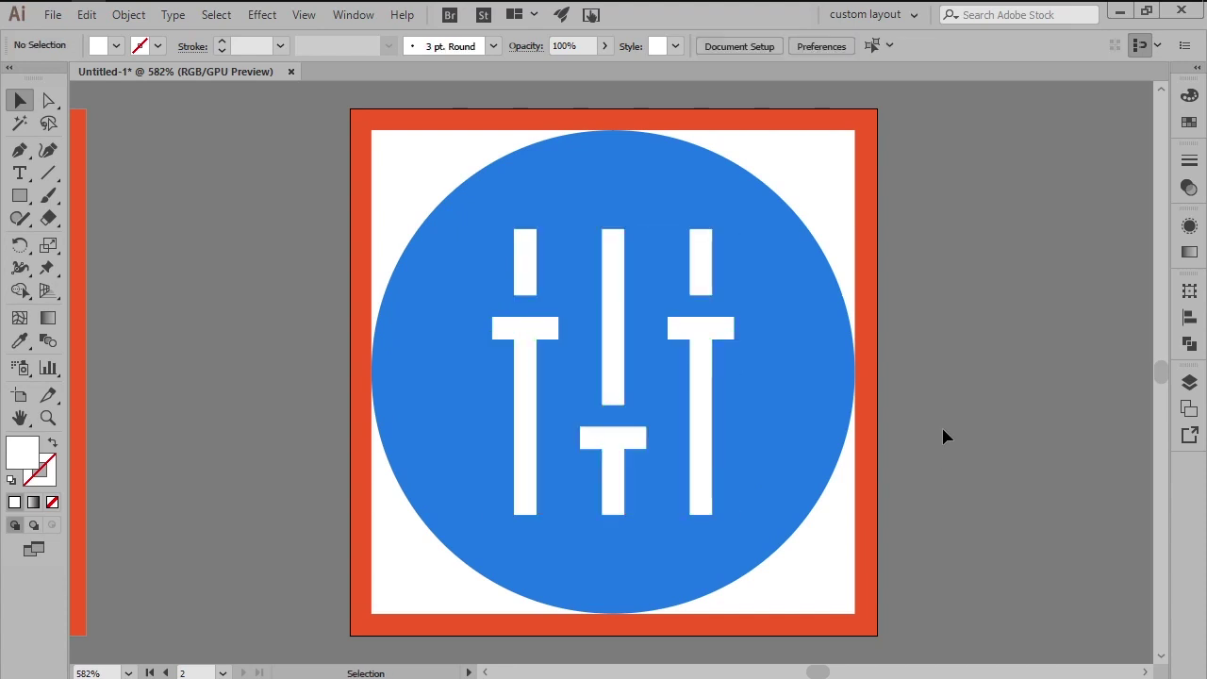
{"action": "left_click_drag", "start_coordinate": [392, 471], "coordinate": [359, 609]}
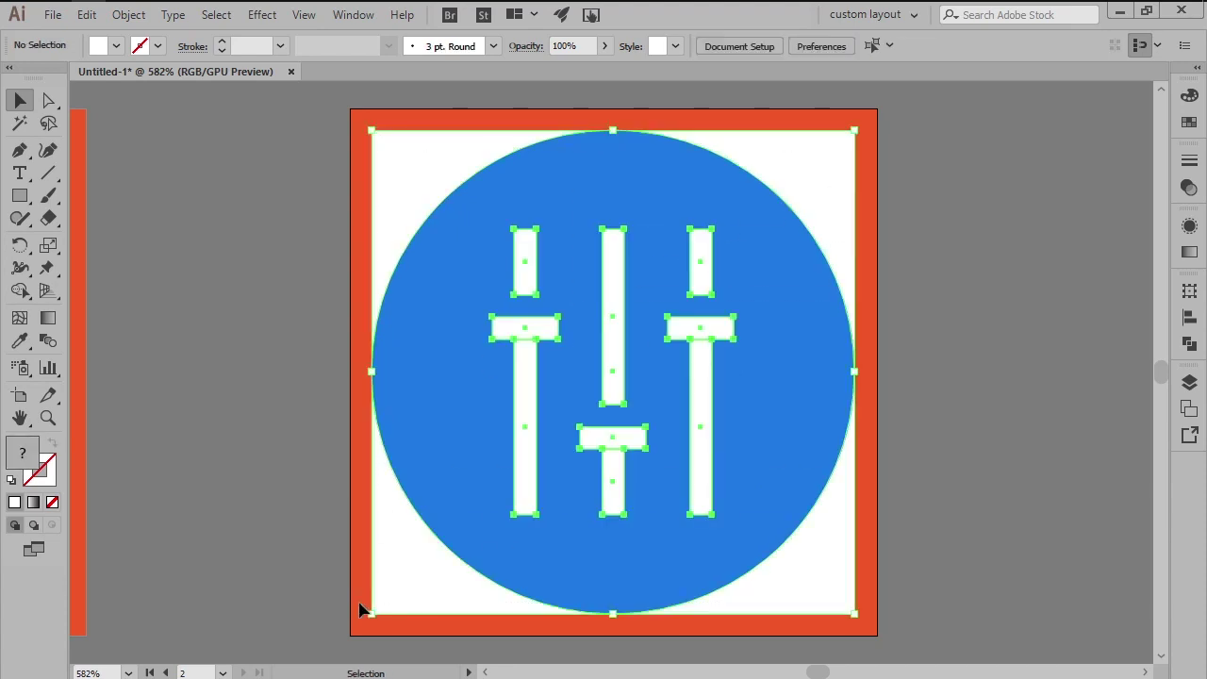